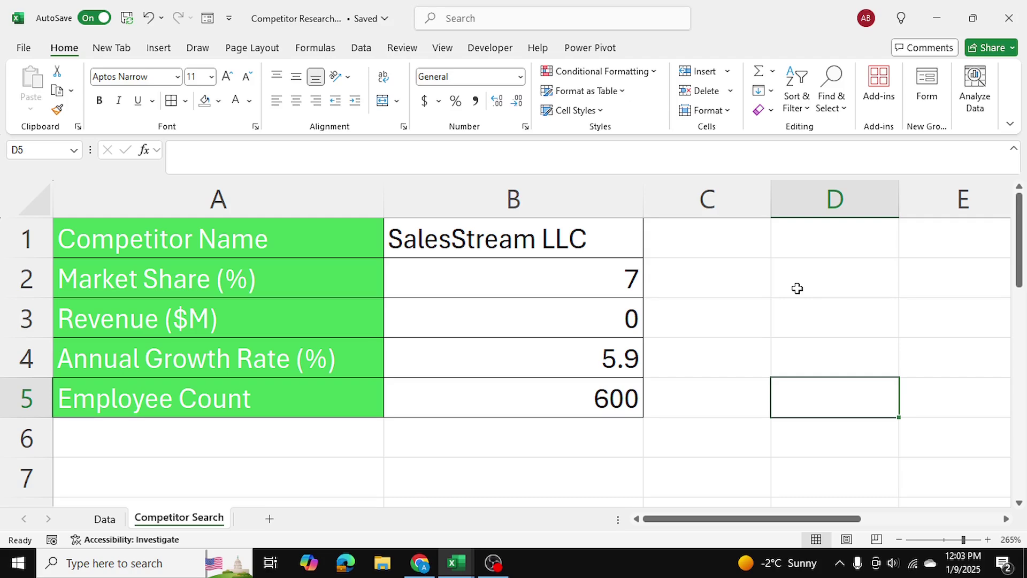
Step: Look over the Data sheet's competitor names in column A and the B1:F1 headers
left_click(775, 300)
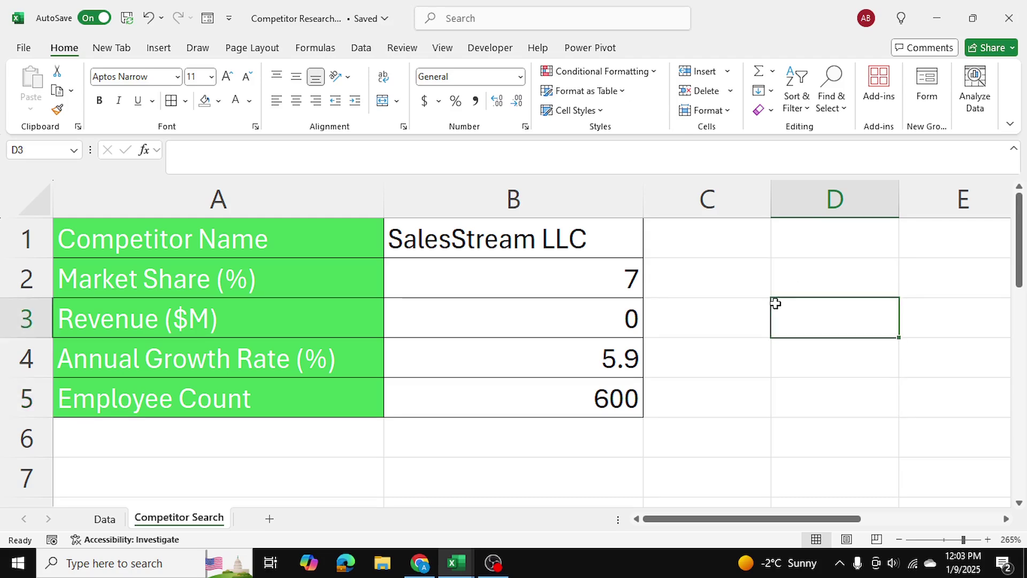
left_click(105, 519)
scroll(370, 328, "down", 1)
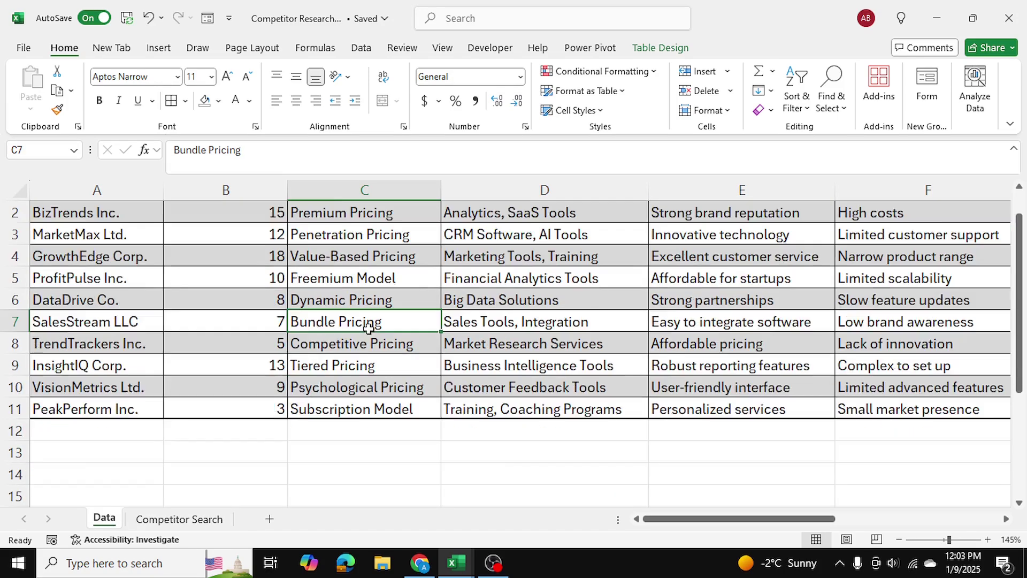
scroll(371, 324, "up", 1)
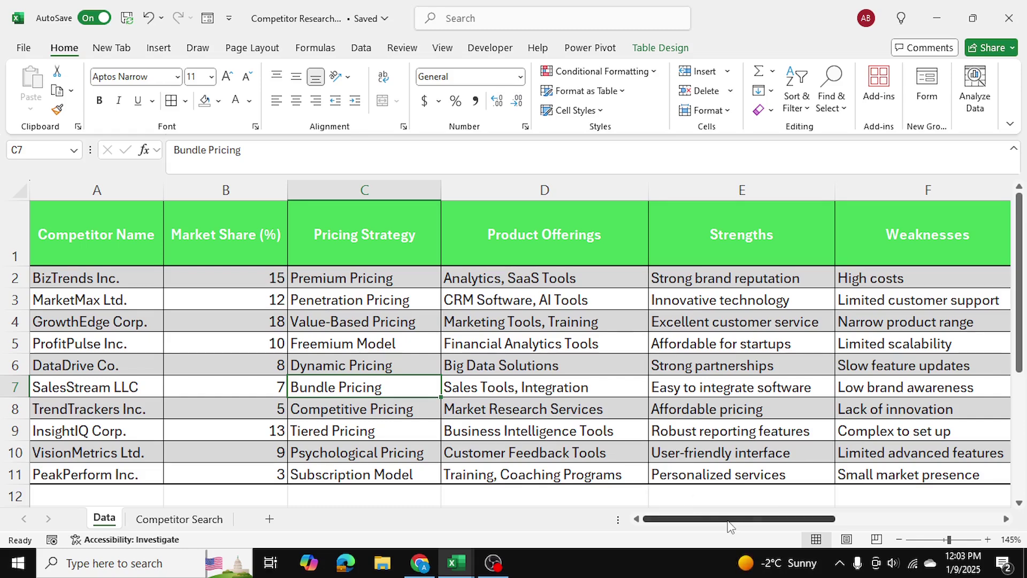
left_click_drag(729, 520, 583, 525)
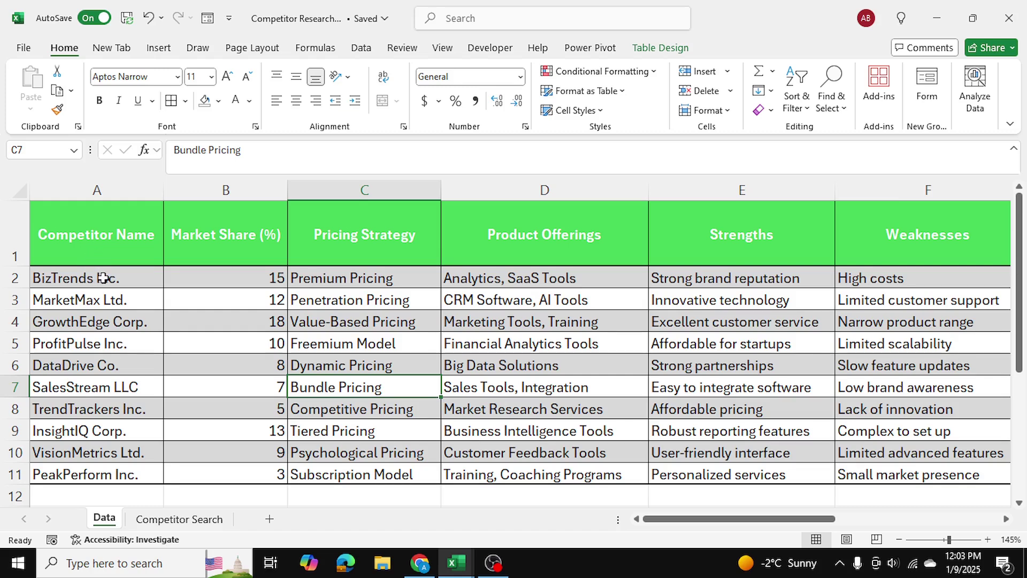
left_click_drag(119, 280, 144, 444)
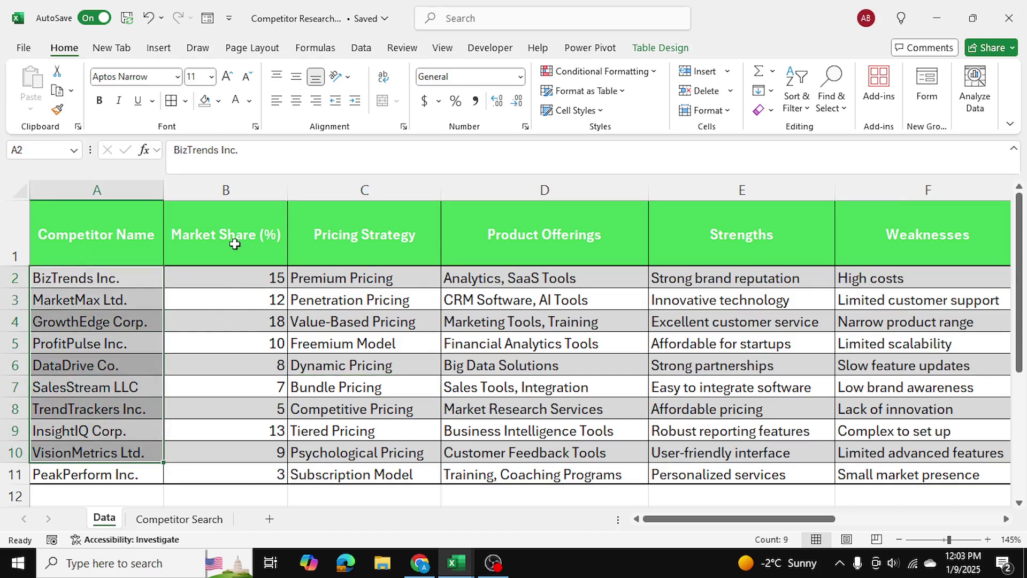
left_click_drag(231, 238, 999, 276)
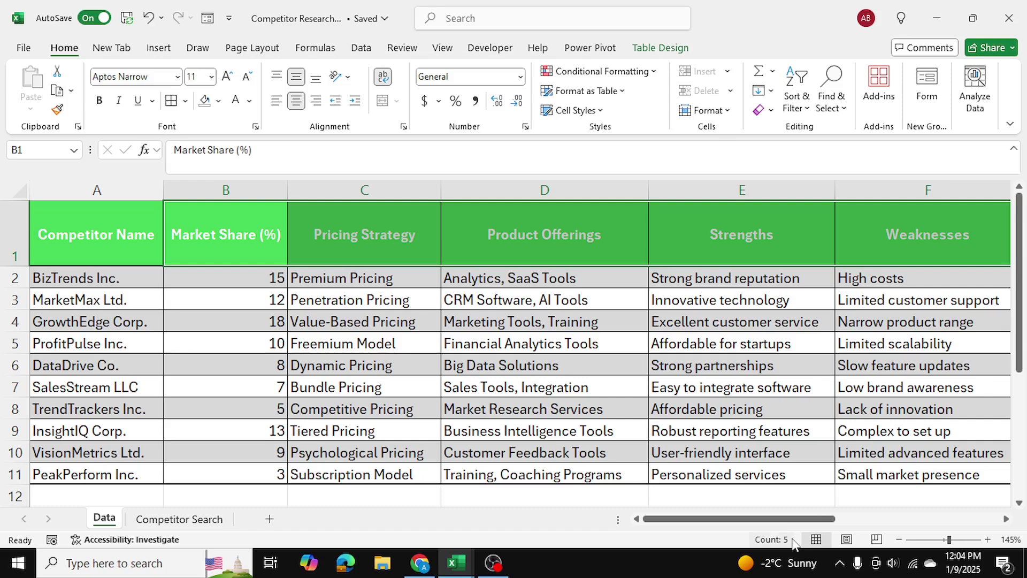
mouse_move(794, 519)
left_mouse_down()
mouse_move(853, 522)
mouse_move(794, 520)
left_mouse_up()
Step: On Competitor Search, choose ProfitPulse Inc. in B1 and review the detail labels A2:A5
left_click(187, 523)
left_click(439, 241)
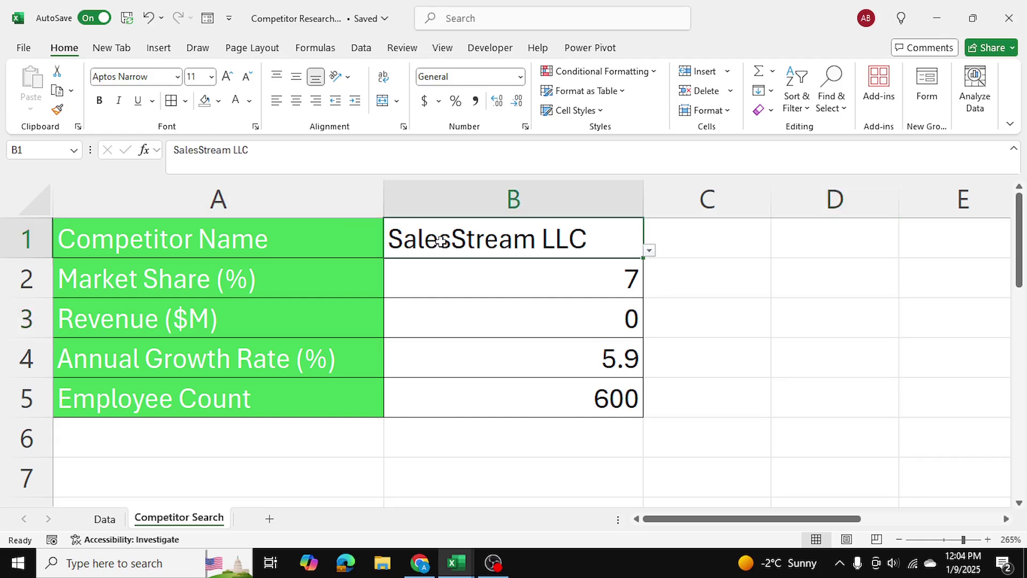
left_click(650, 251)
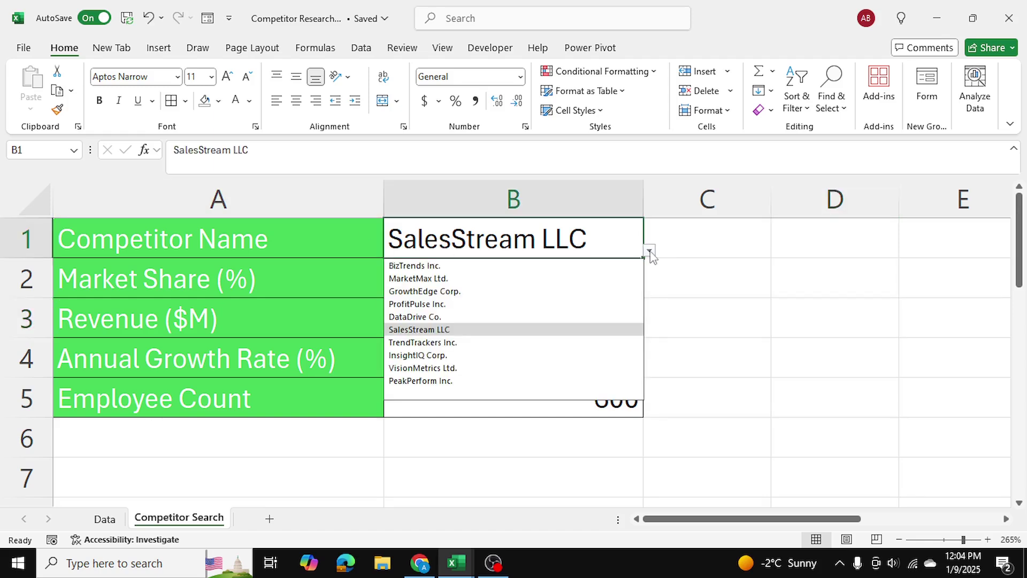
left_click(457, 303)
left_click_drag(211, 280, 193, 404)
Step: Compare with the Data sheet, then choose TrendTrackers Inc. in B1
left_click(107, 519)
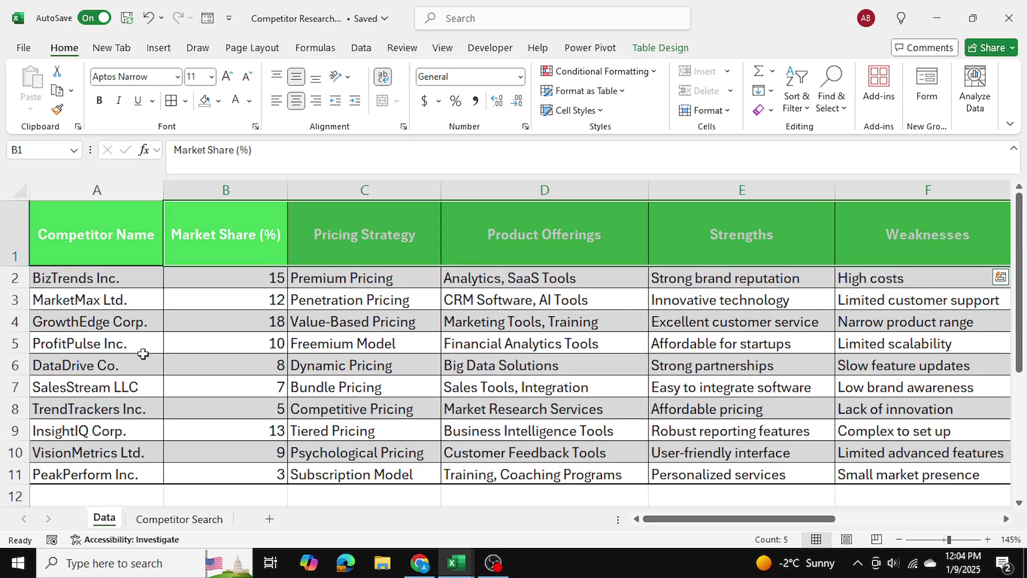
left_click(214, 520)
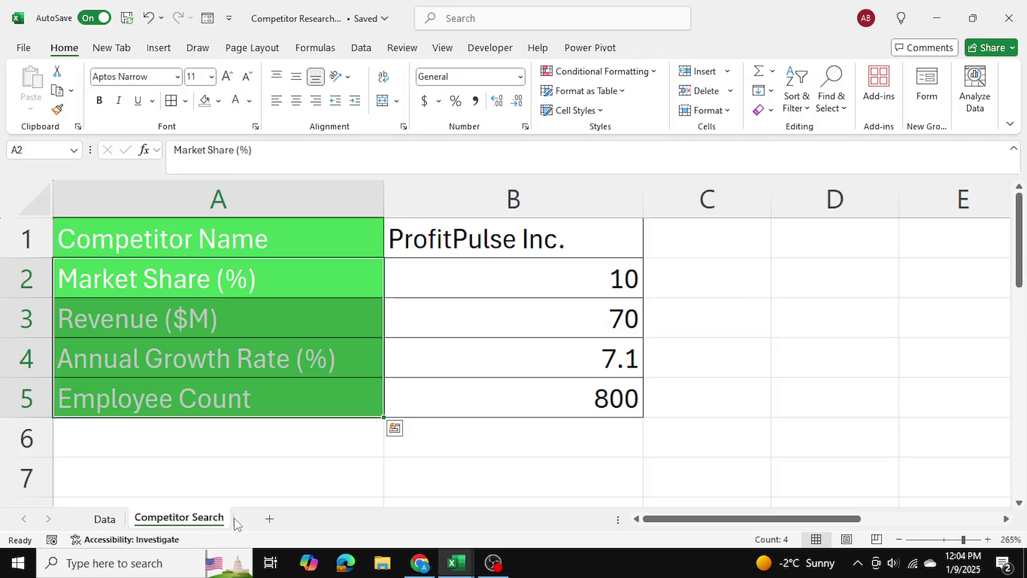
left_click(704, 324)
left_click(527, 239)
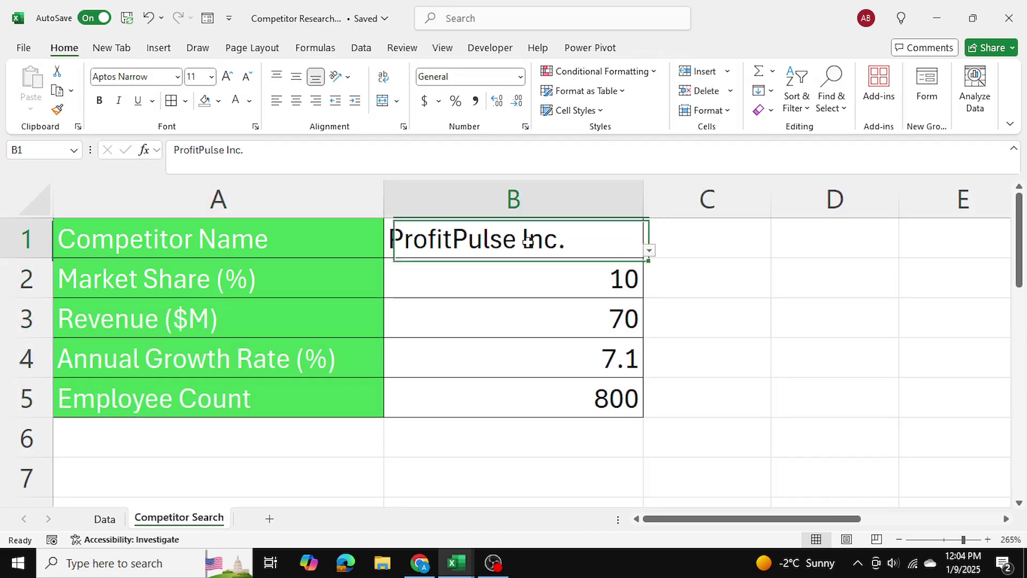
left_click(648, 250)
left_click(536, 345)
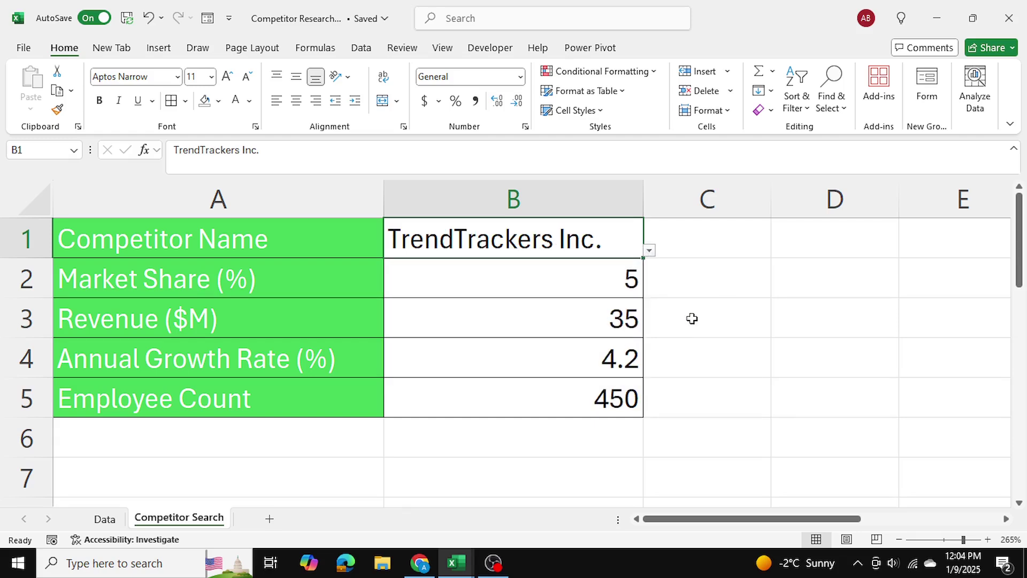
Step: Switch B1 to GrowthEdge Corp. and check its details against the Data sheet
left_click(650, 250)
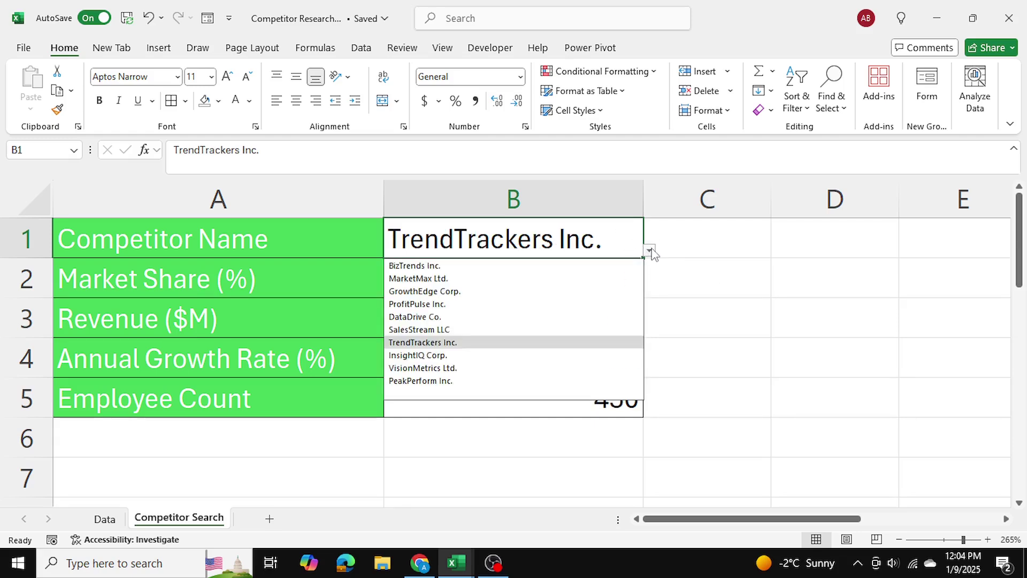
left_click(452, 291)
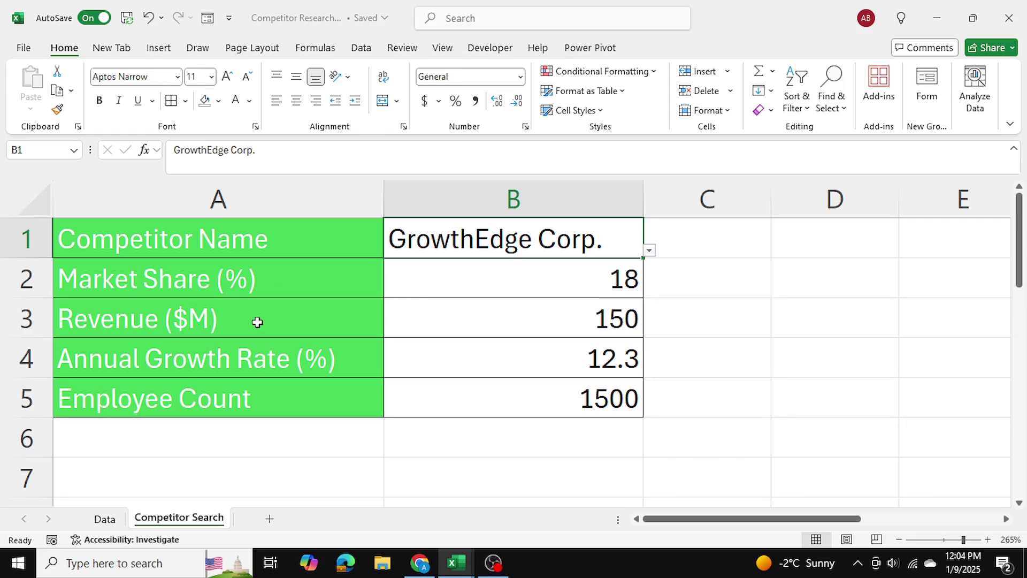
key("ctrl+Page_Up")
left_click(336, 299)
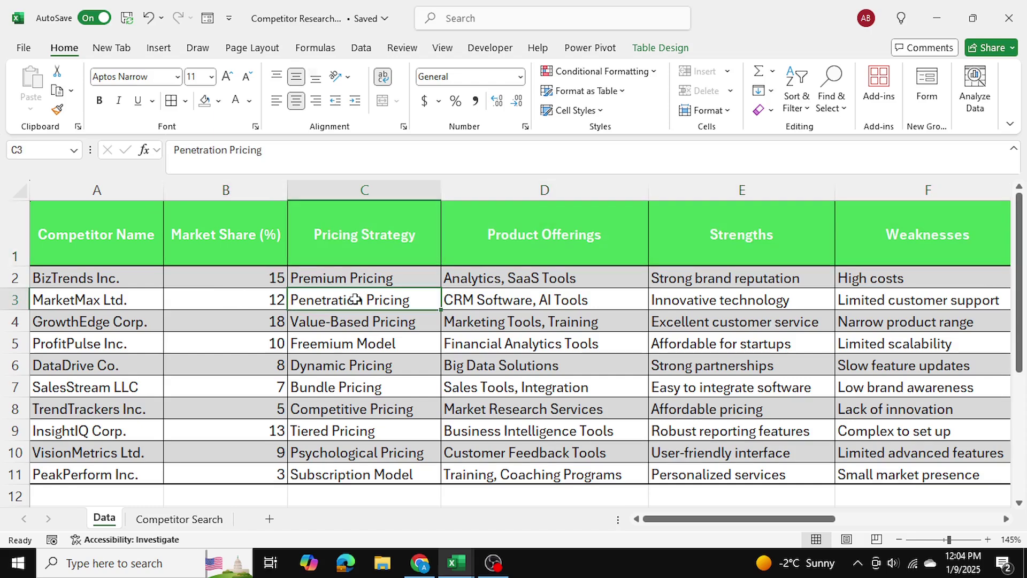
left_click(167, 517)
left_click(731, 328)
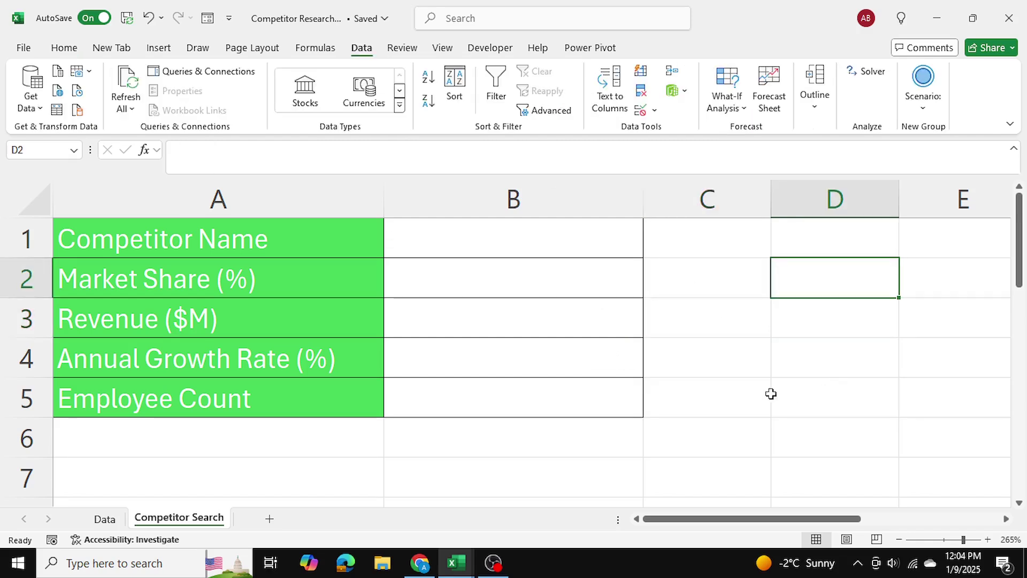
Step: Give B1 a List validation sourced from Data!$A$2:$A$15 and test the new dropdown
left_click(769, 395)
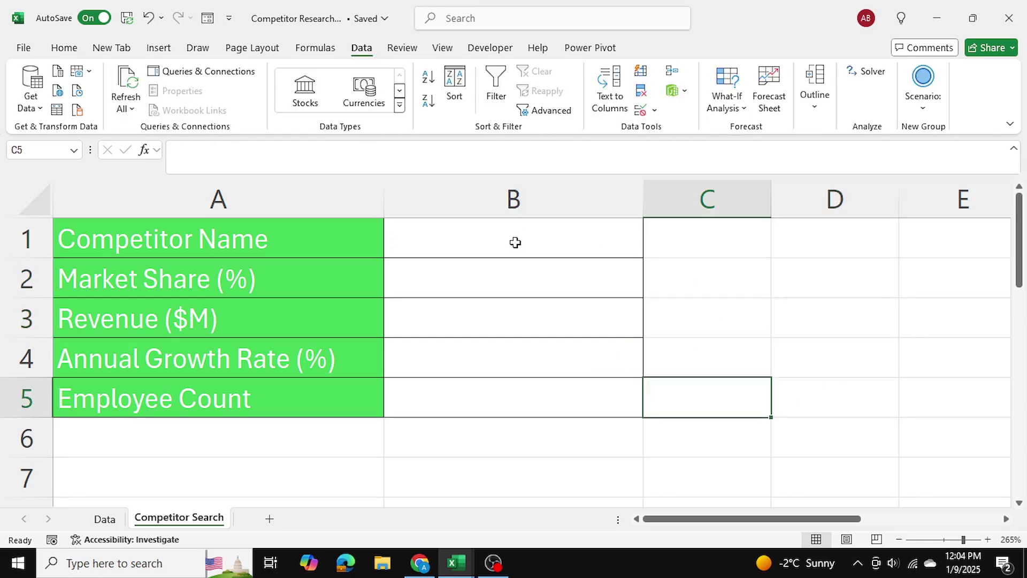
left_click(490, 243)
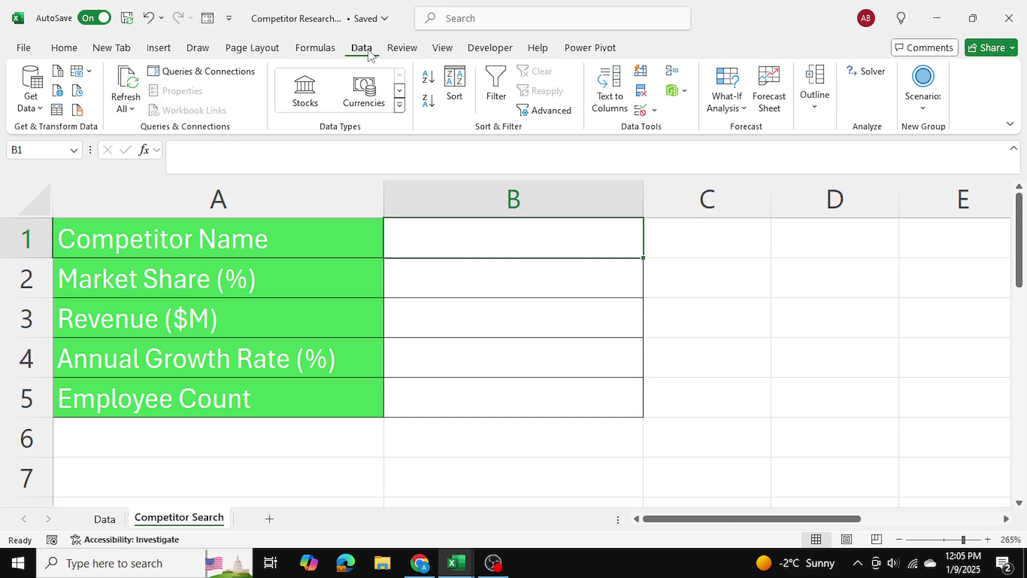
left_click(642, 110)
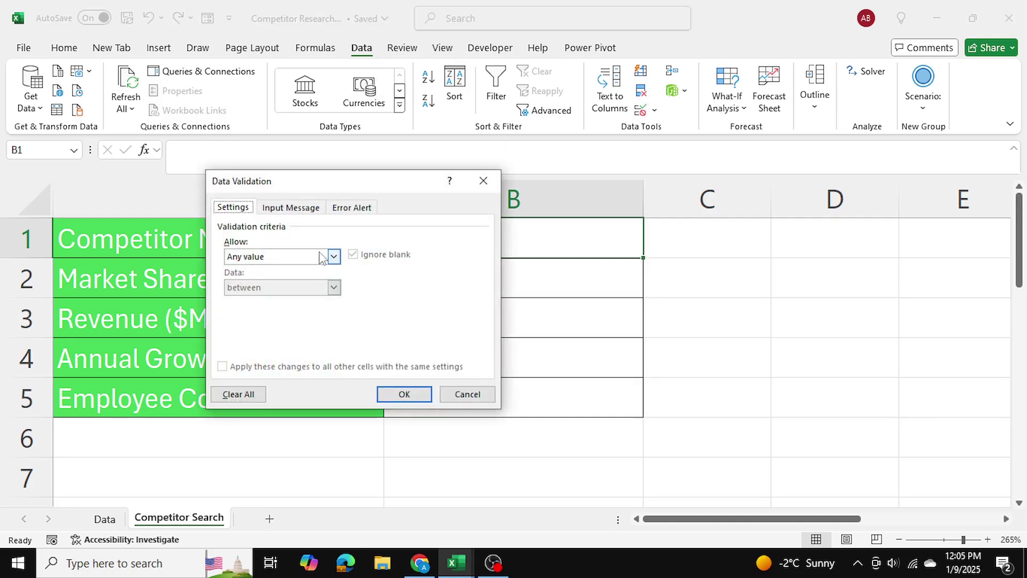
left_click(321, 258)
left_click(300, 298)
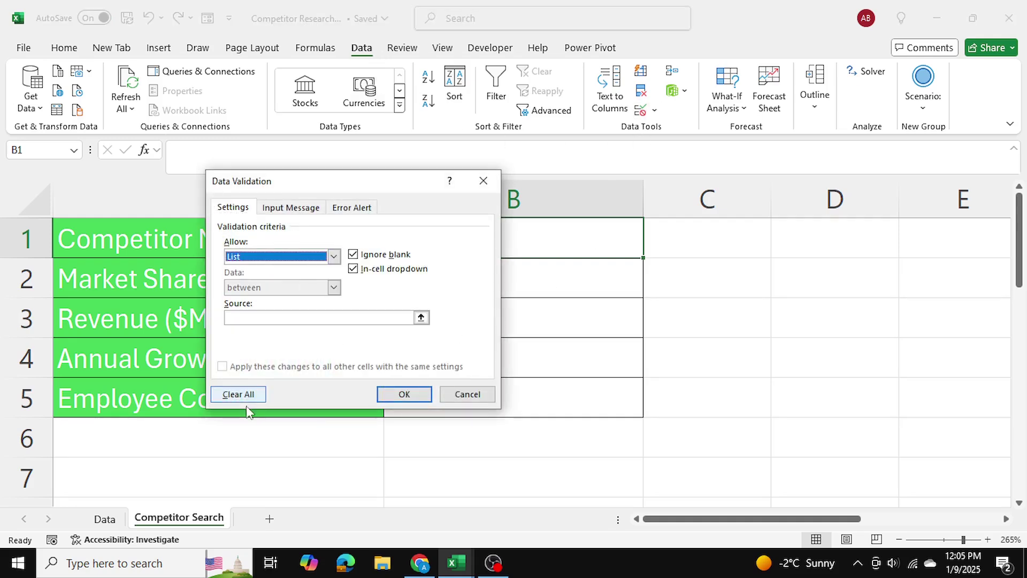
left_click(374, 318)
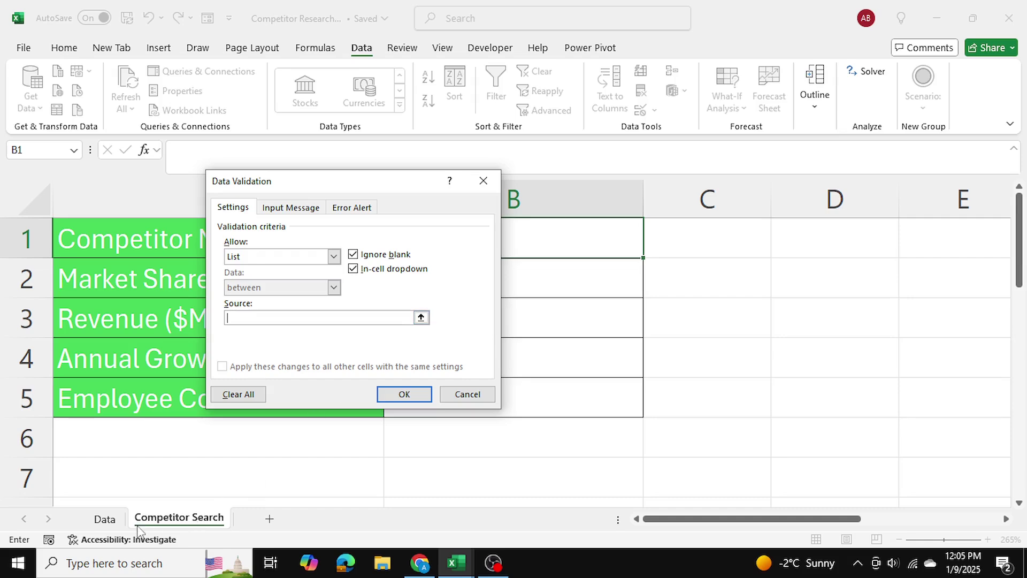
left_click(103, 519)
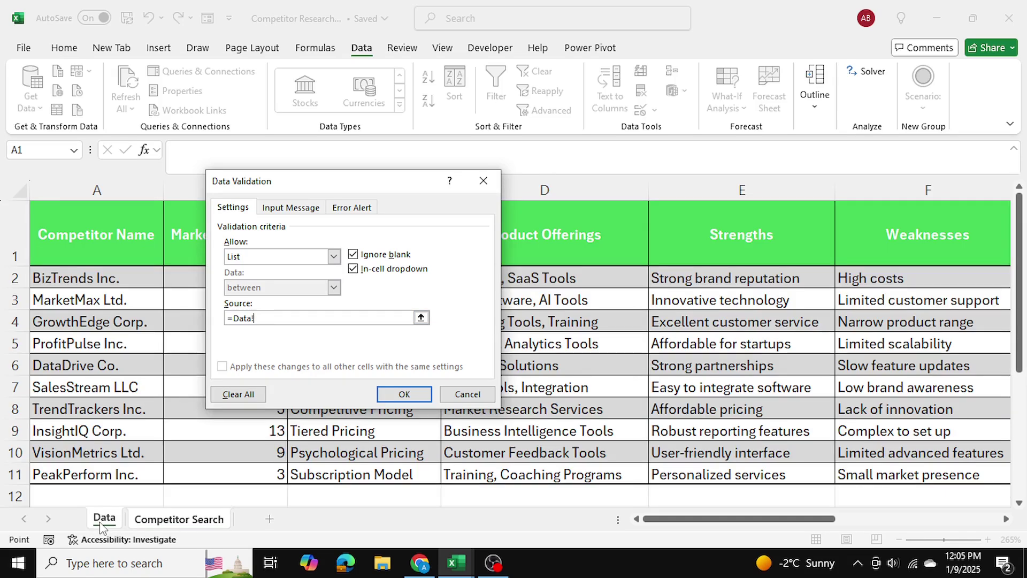
left_click_drag(107, 279, 112, 429)
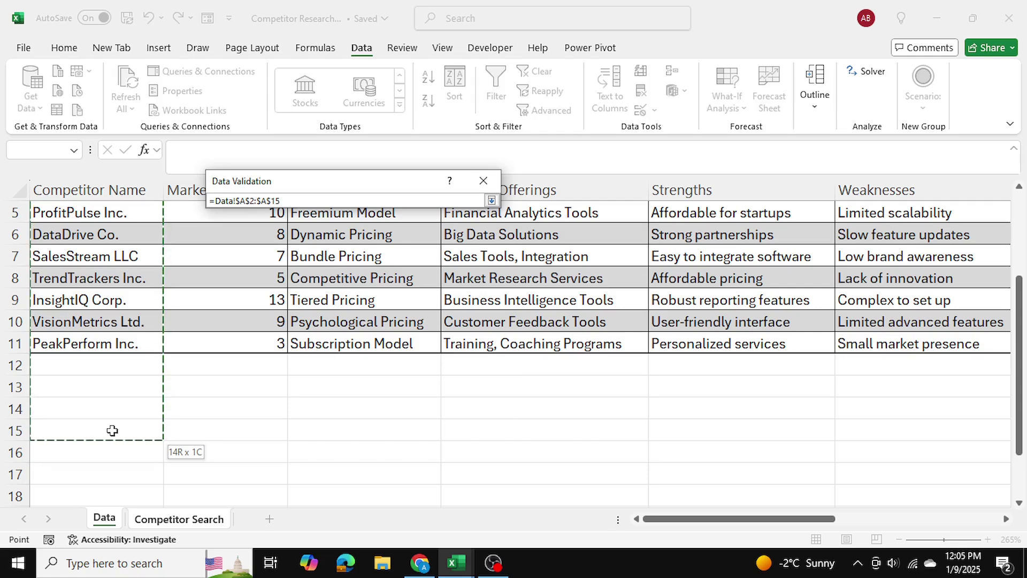
left_click_drag(112, 429, 112, 430)
left_click(404, 393)
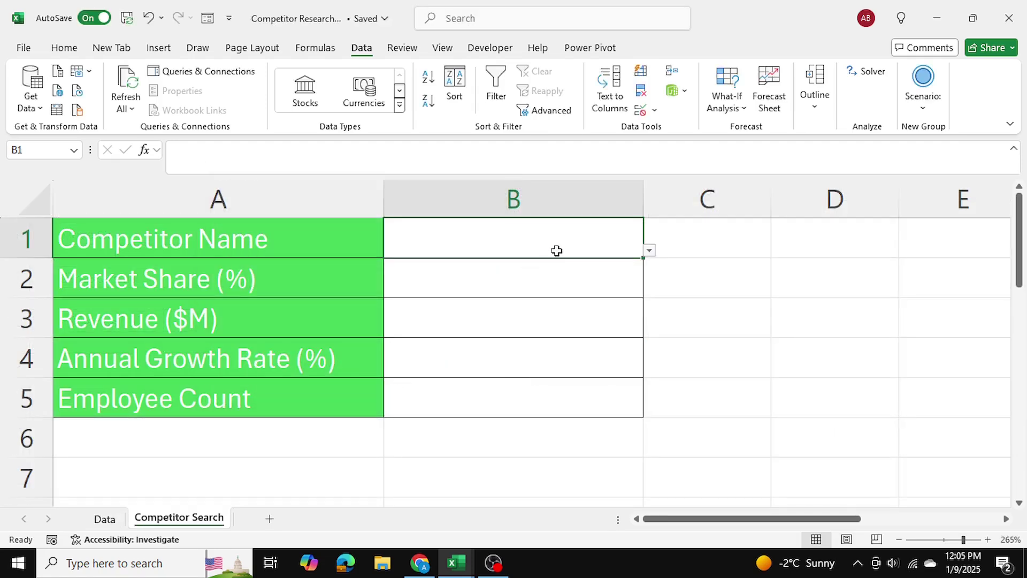
left_click(649, 250)
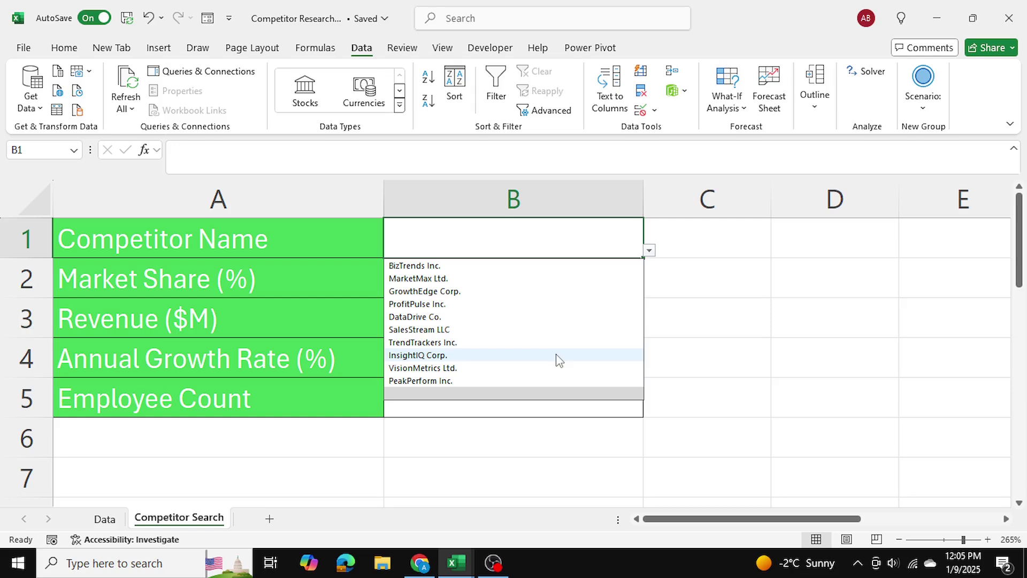
left_click(697, 311)
Step: In B2, start a VLOOKUP with B1 as lookup value and Data columns A through L
left_click(519, 280)
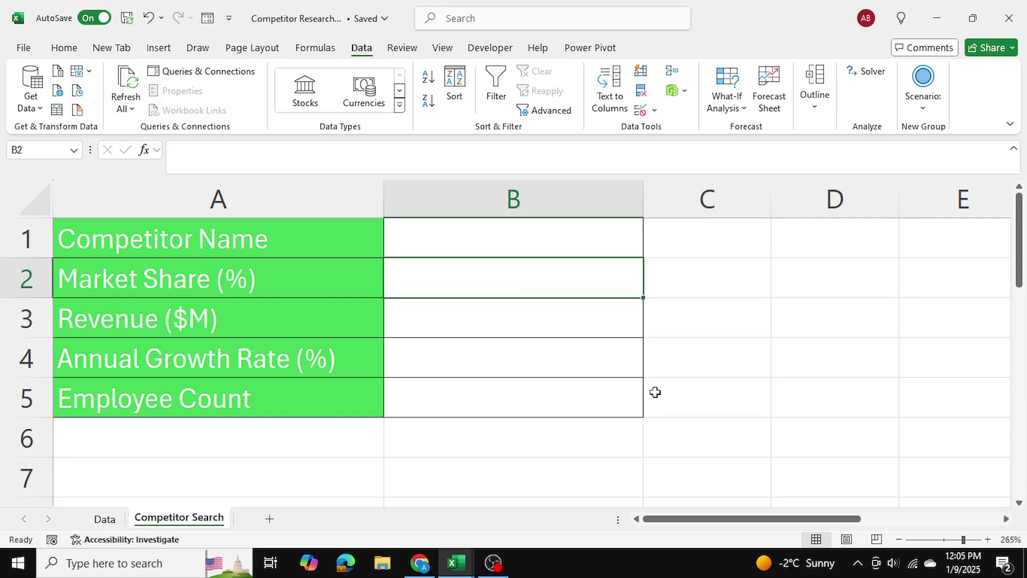
type("=vlokk")
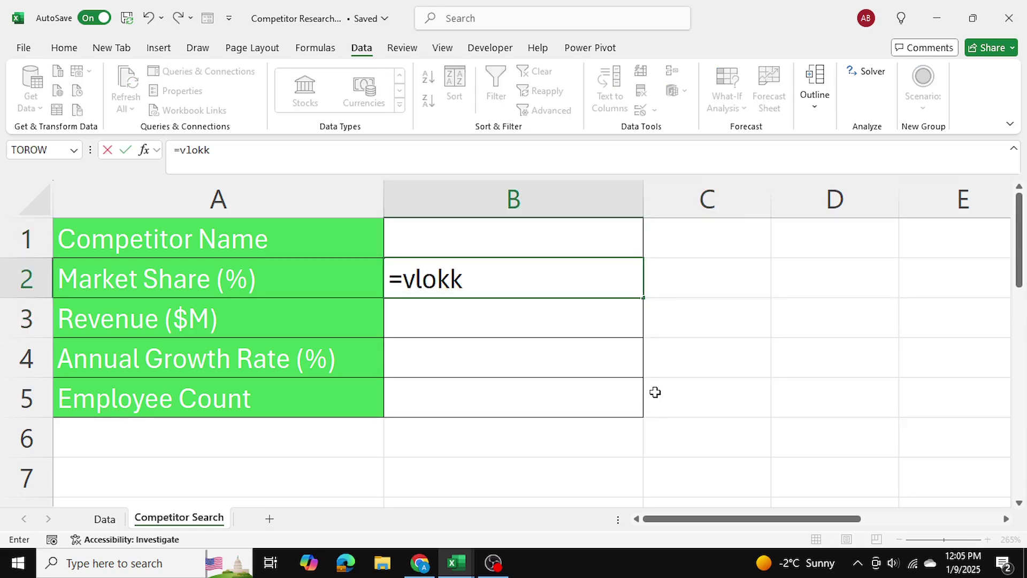
key("BackSpace")
key("BackSpace")
type("okup(")
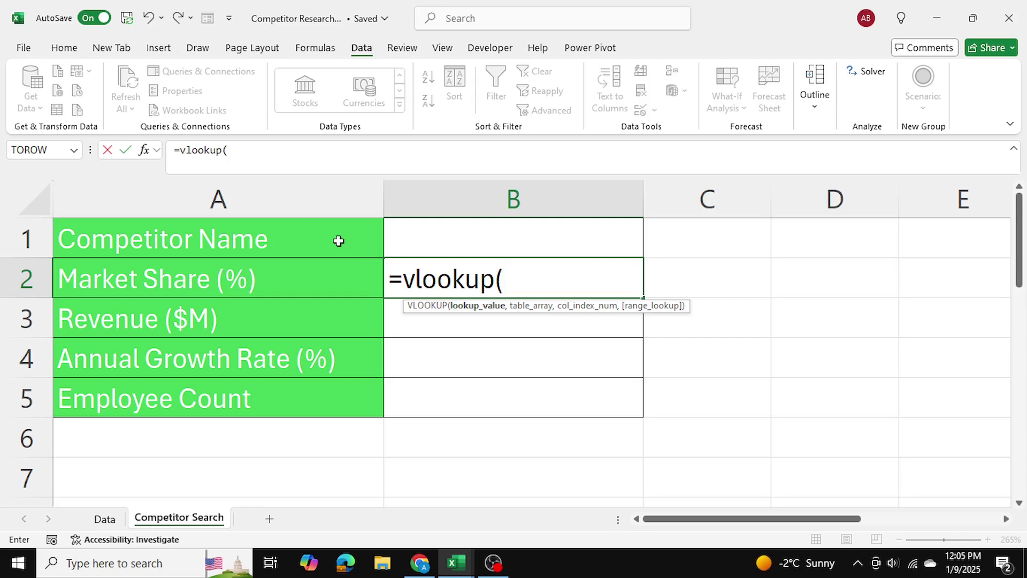
left_click(424, 241)
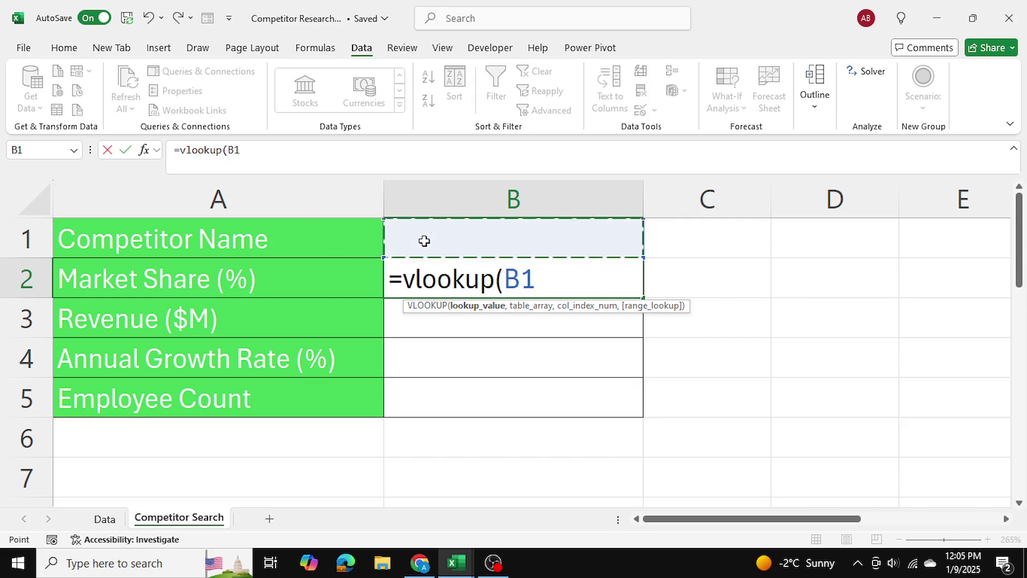
type(",")
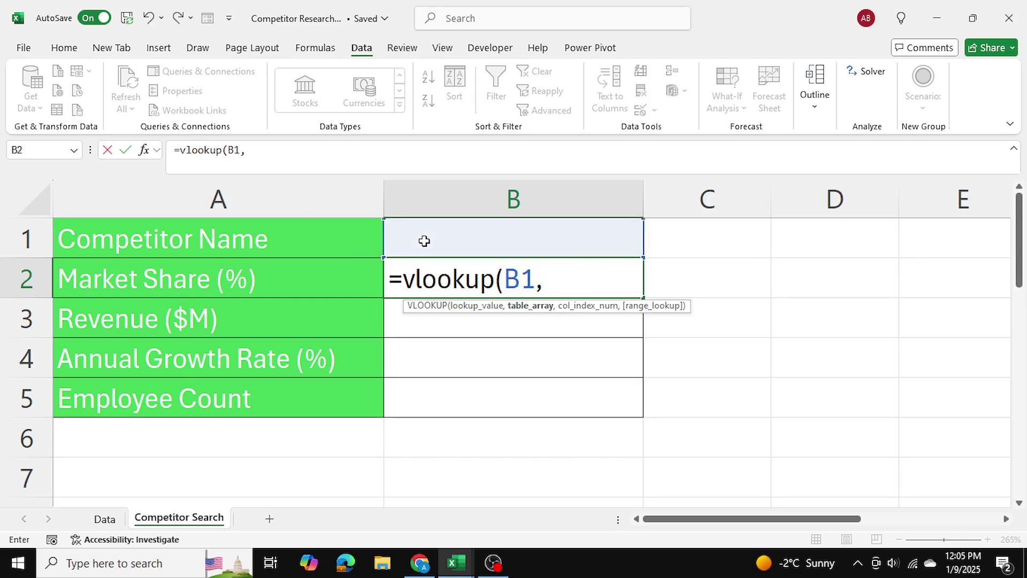
left_click(104, 518)
scroll(114, 225, "up", 2)
left_click(105, 188)
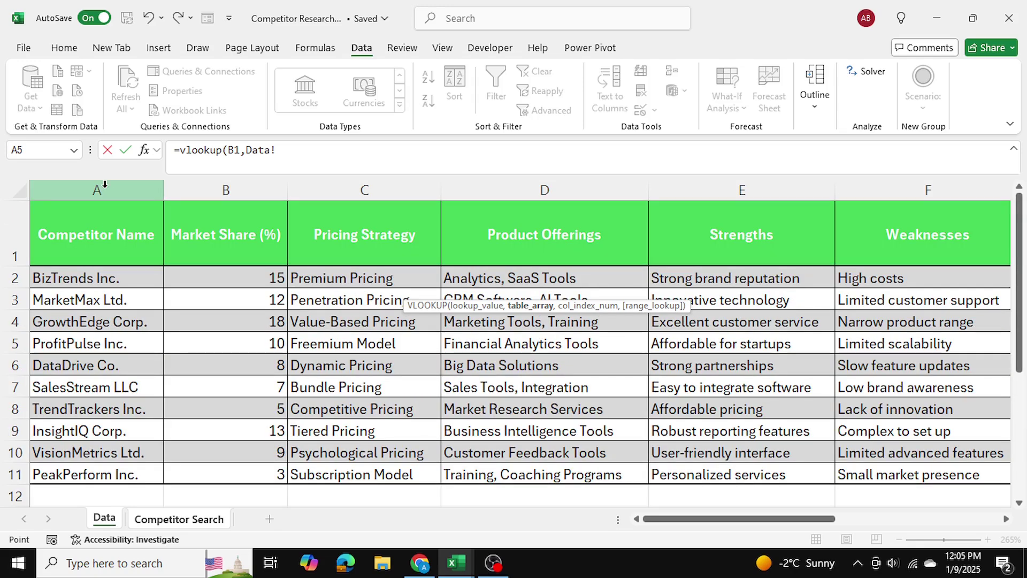
key("shift+Right")
key("shift+Right")
key("shift+Right")
key("shift+Right")
key("shift+Right")
key("shift+Right")
key("shift+Right")
key("shift+Right")
key("shift+Right")
key("shift+Right")
key("shift+Right")
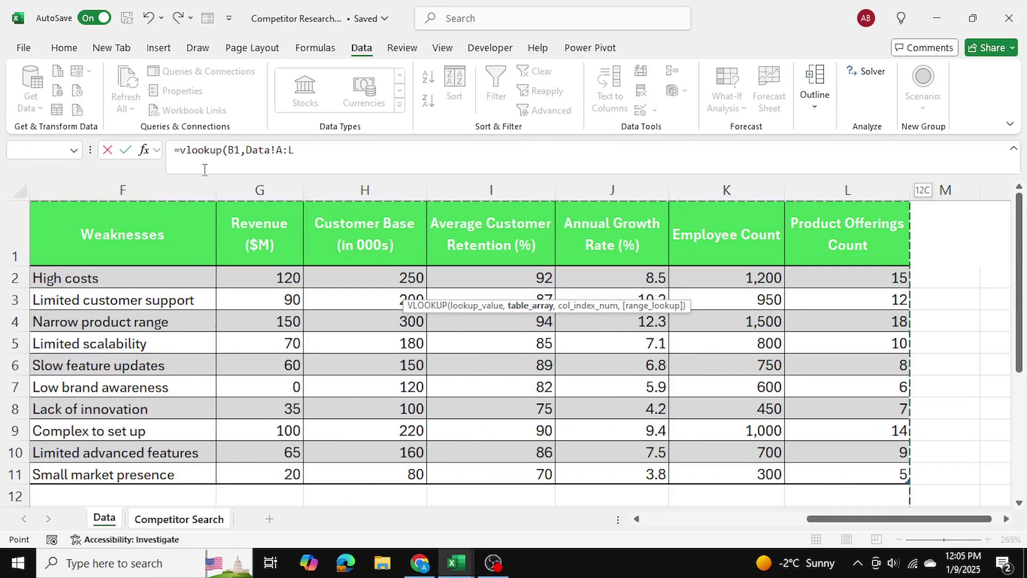
Step: Make the references $B$1 and Data!$A:$L absolute and finish with column 2, FALSE
left_click(303, 150)
left_click(239, 150)
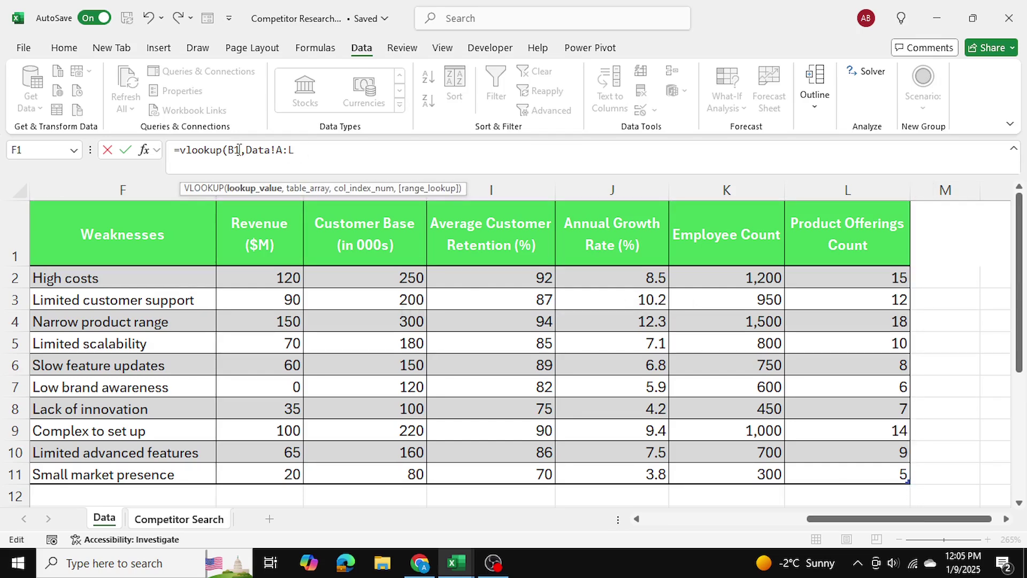
key("F4")
left_click(302, 151)
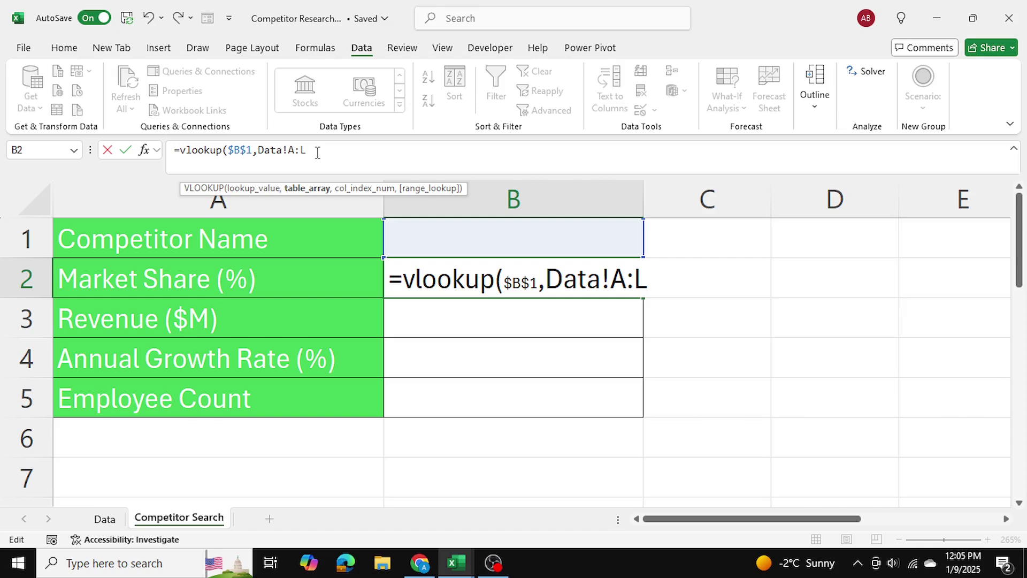
key("F4")
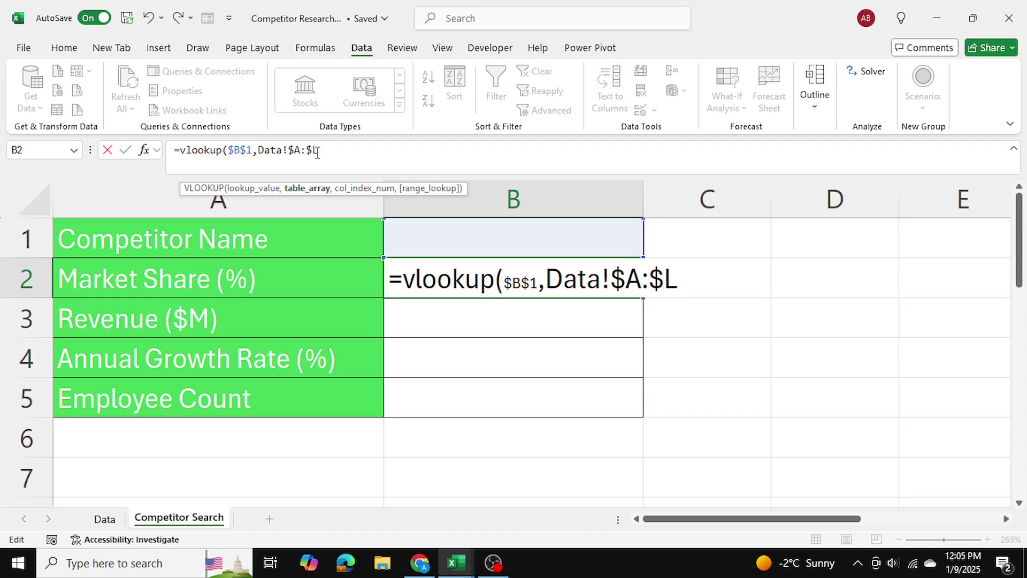
type(",")
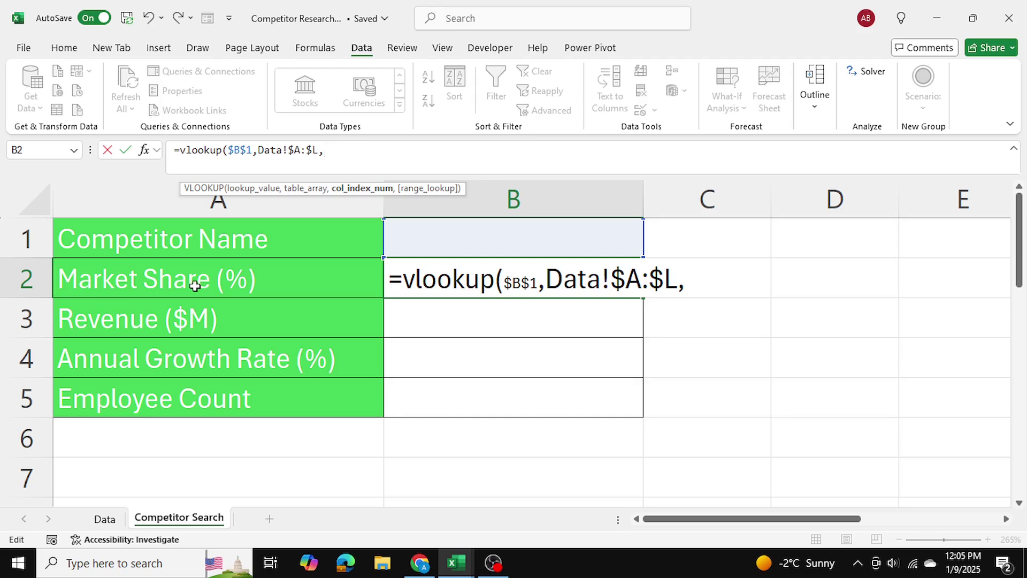
left_click(103, 520)
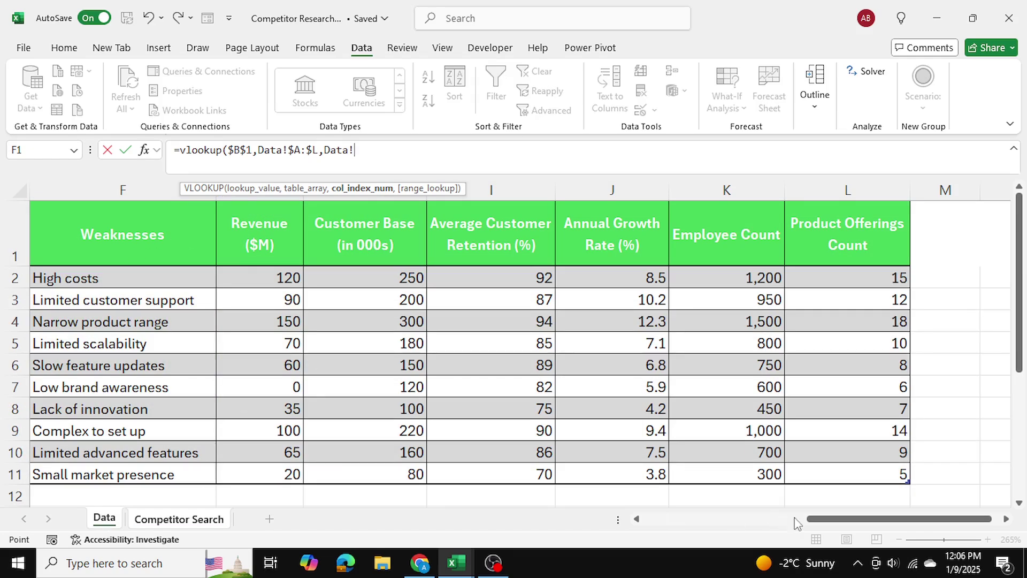
left_click_drag(810, 520, 601, 500)
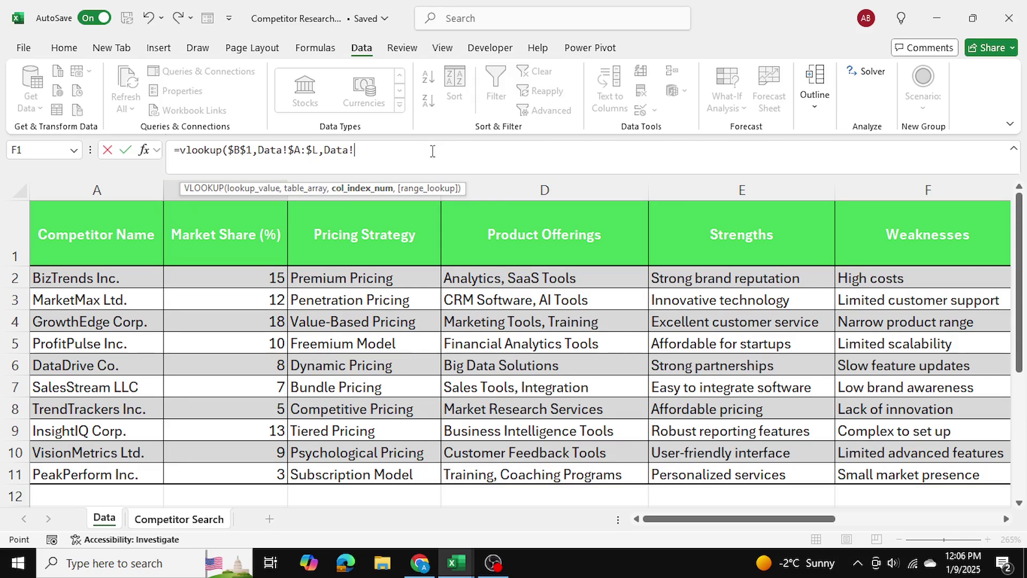
key("BackSpace")
key("BackSpace")
key("BackSpace")
key("BackSpace")
key("BackSpace")
type("2,")
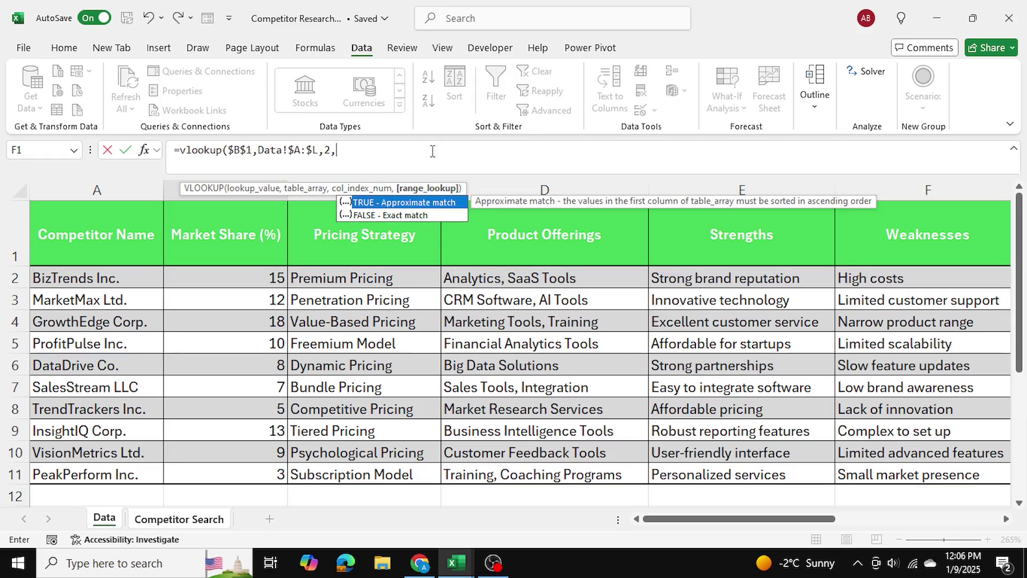
type("fals")
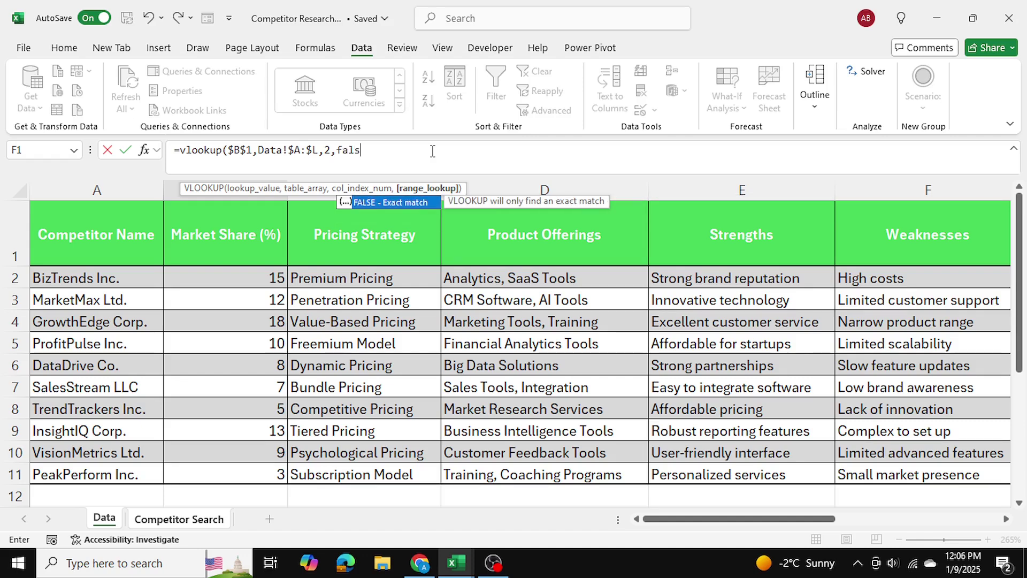
type("e)")
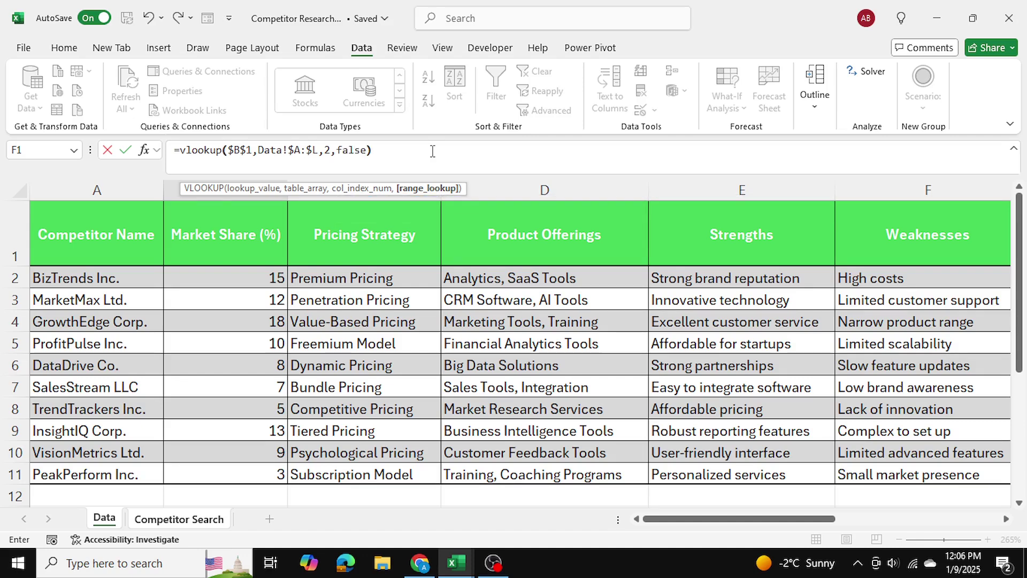
key("Return")
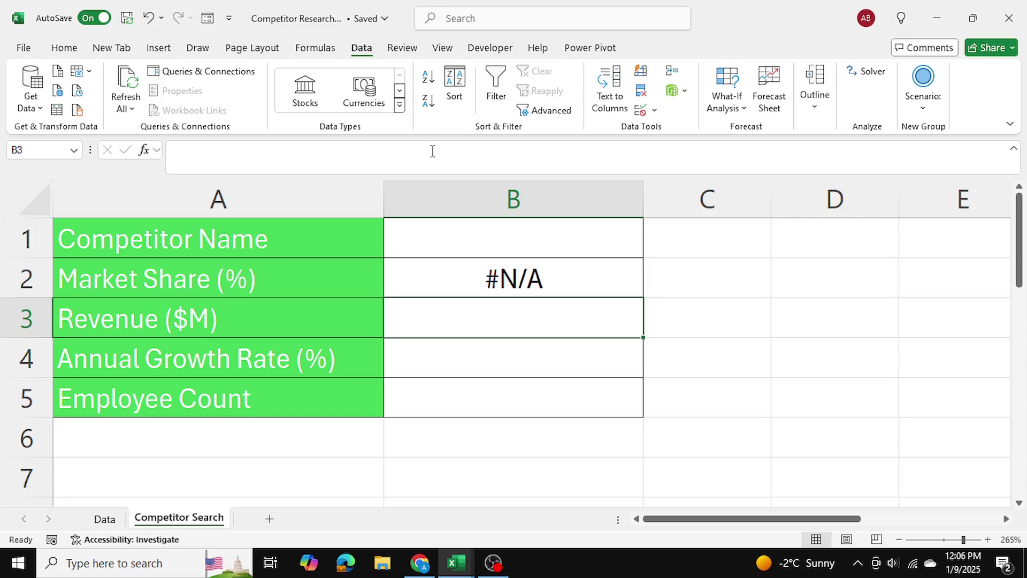
Step: Choose ProfitPulse Inc. in B1 and confirm B2 now returns market share 10
left_click(512, 279)
left_click(514, 234)
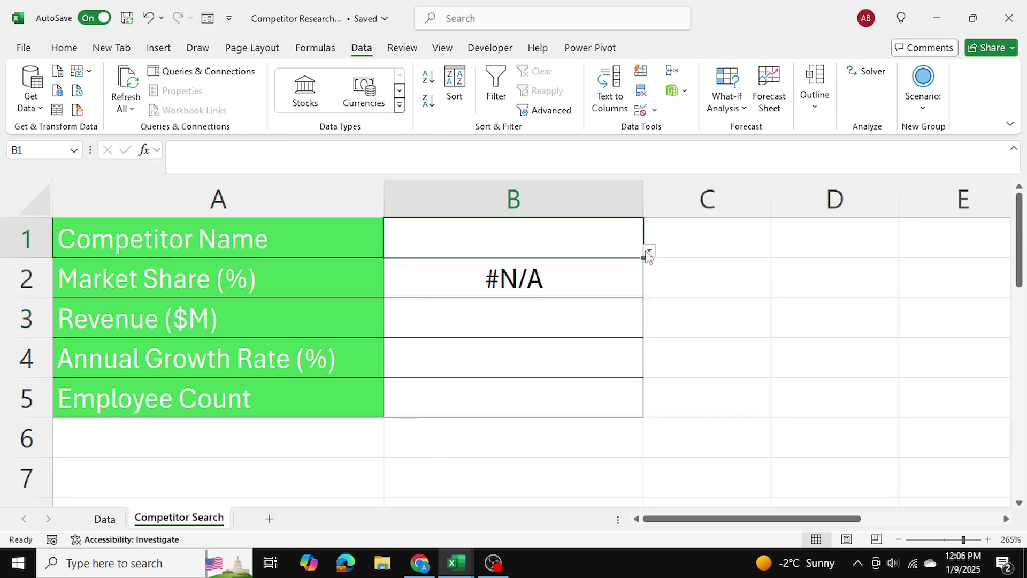
left_click(648, 250)
left_click(571, 304)
left_click(748, 302)
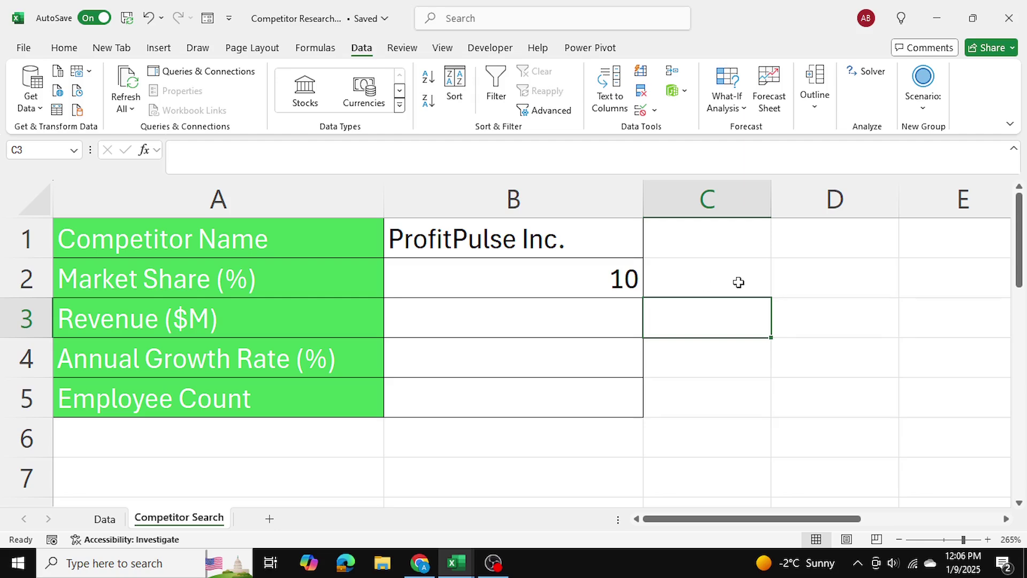
left_click(599, 252)
left_click(649, 251)
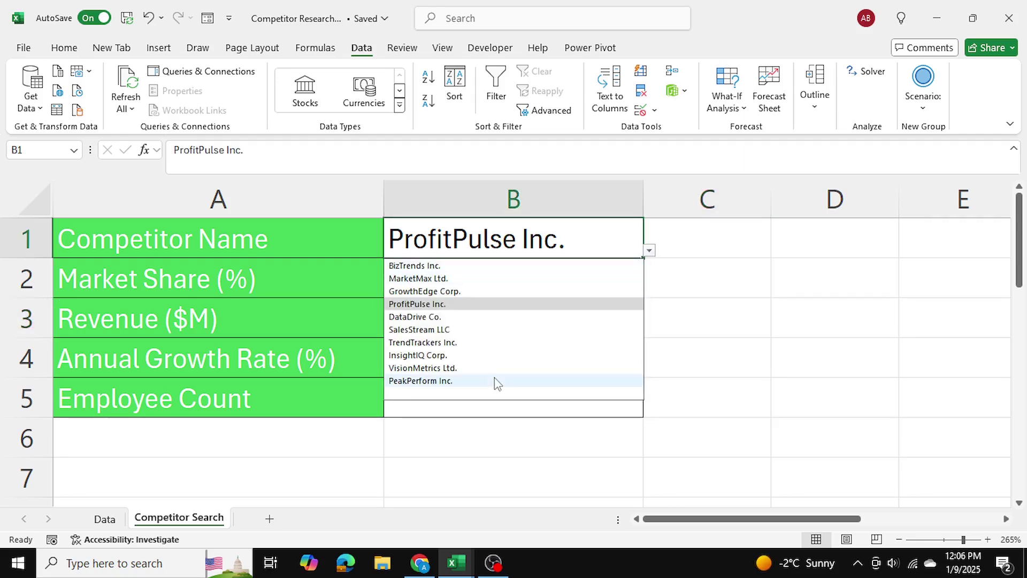
left_click(647, 323)
left_click(608, 270)
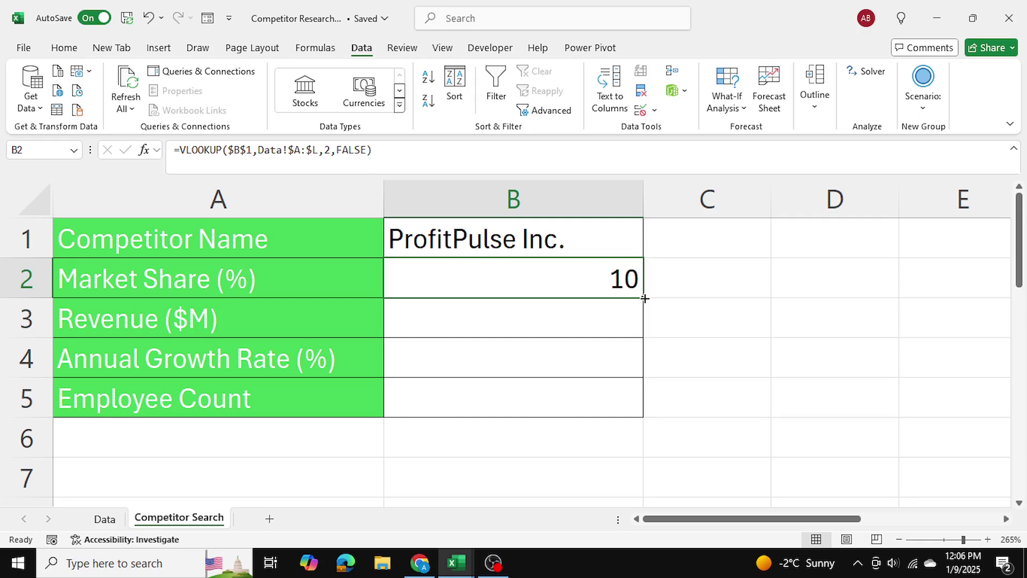
Step: Fill the B2 lookup down to B5 and check column positions on the Data sheet
left_click_drag(645, 298, 646, 404)
left_click(726, 331)
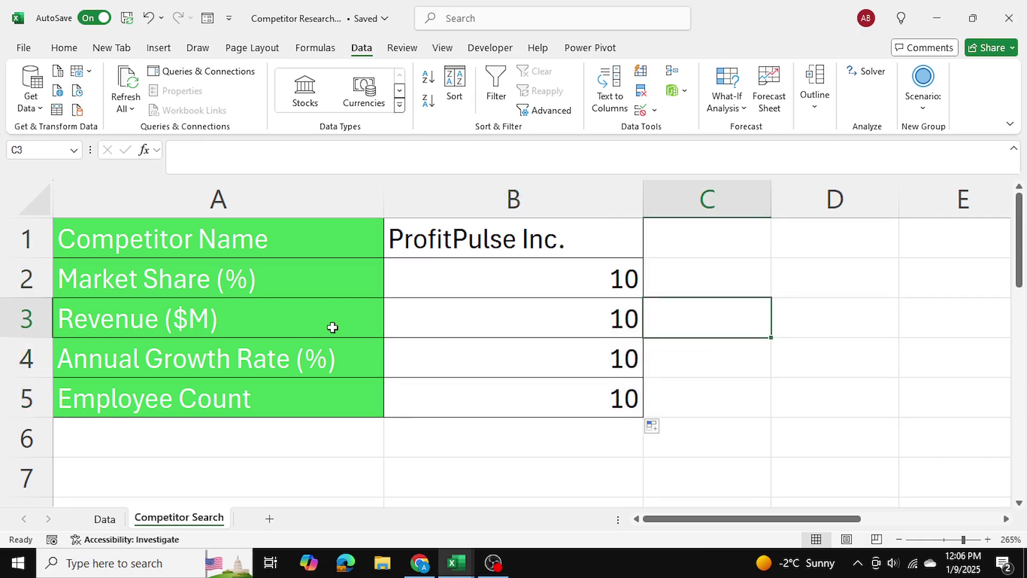
left_click_drag(321, 320, 426, 397)
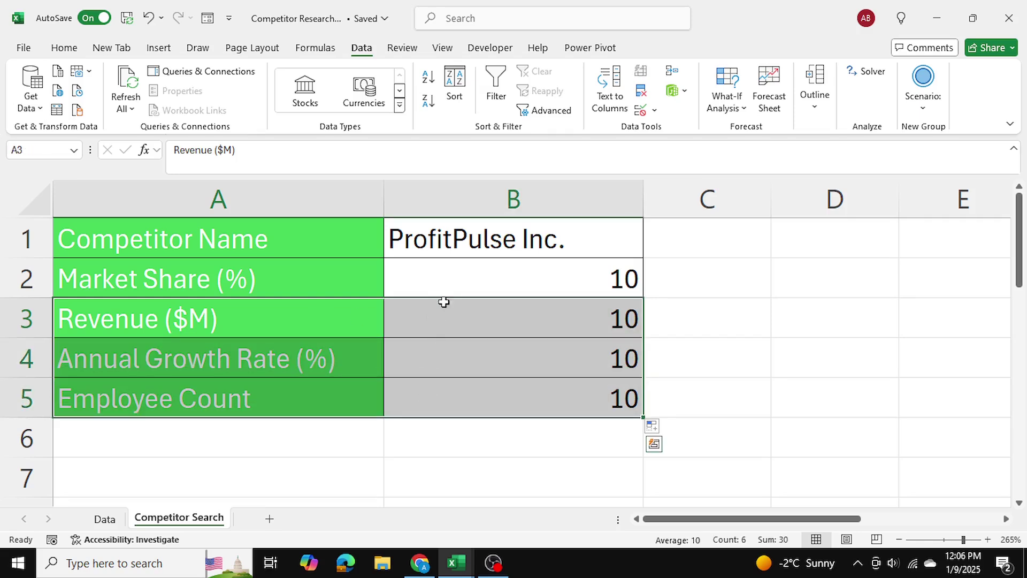
left_click(446, 321)
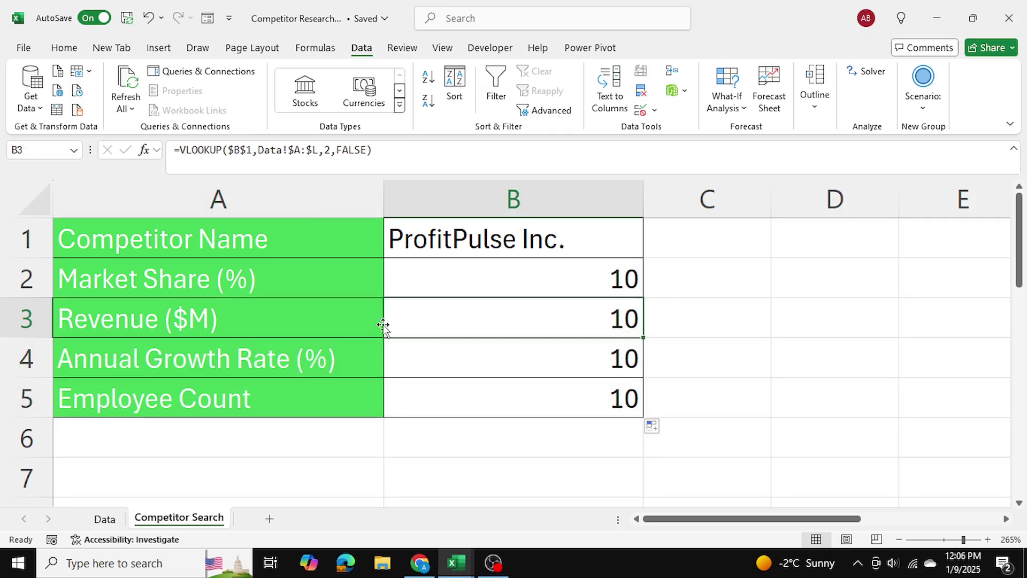
left_click(122, 519)
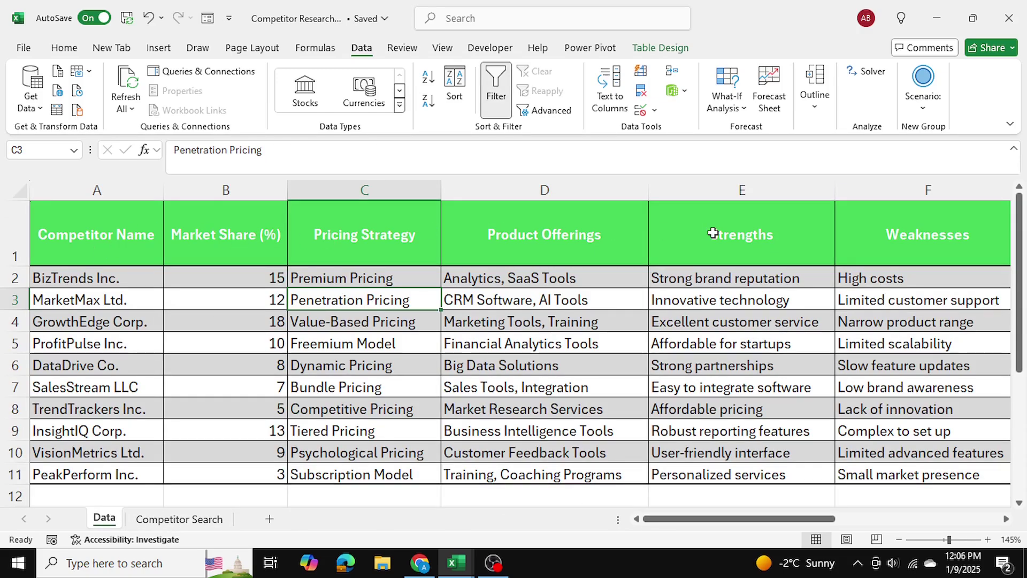
left_click_drag(759, 519, 819, 519)
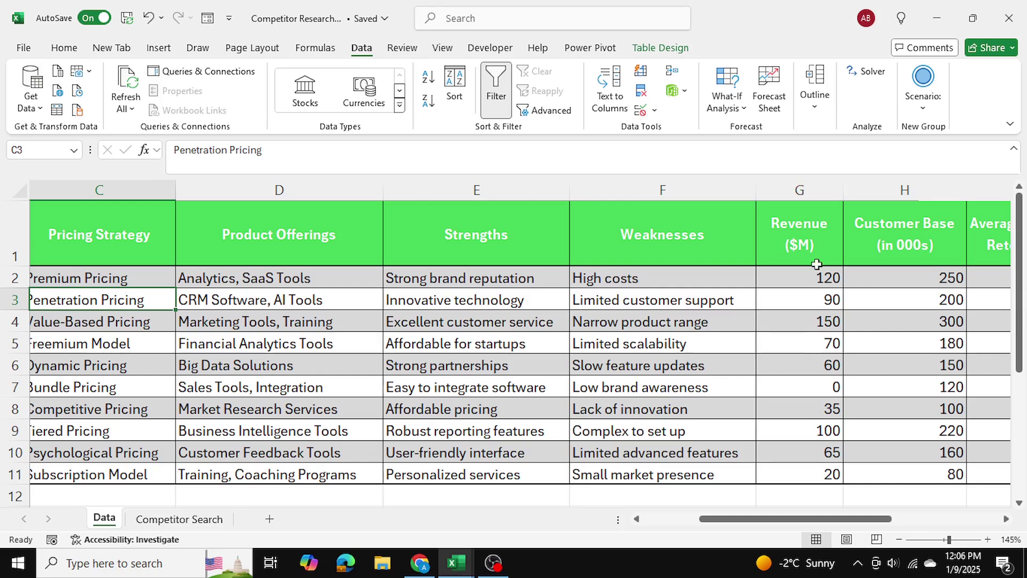
left_click(202, 516)
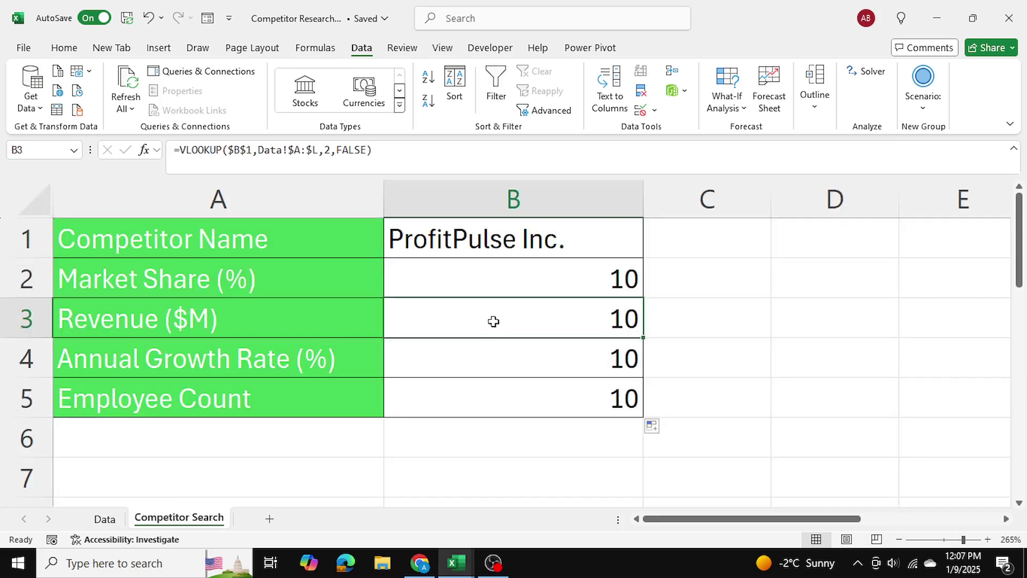
Step: Change B3's lookup column index to 3 so it returns revenue 70
left_click(330, 154)
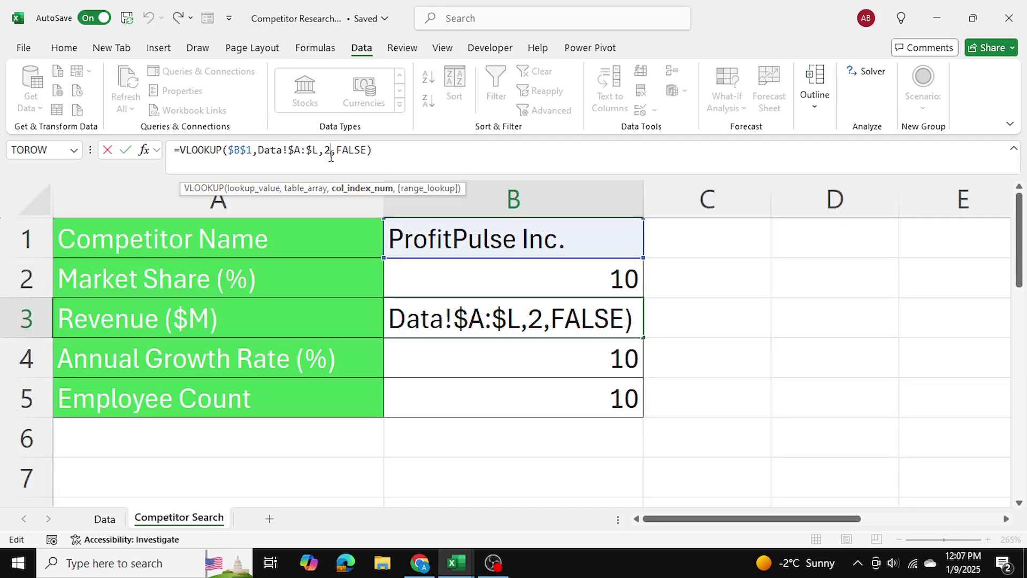
key("BackSpace")
type("3")
key("Return")
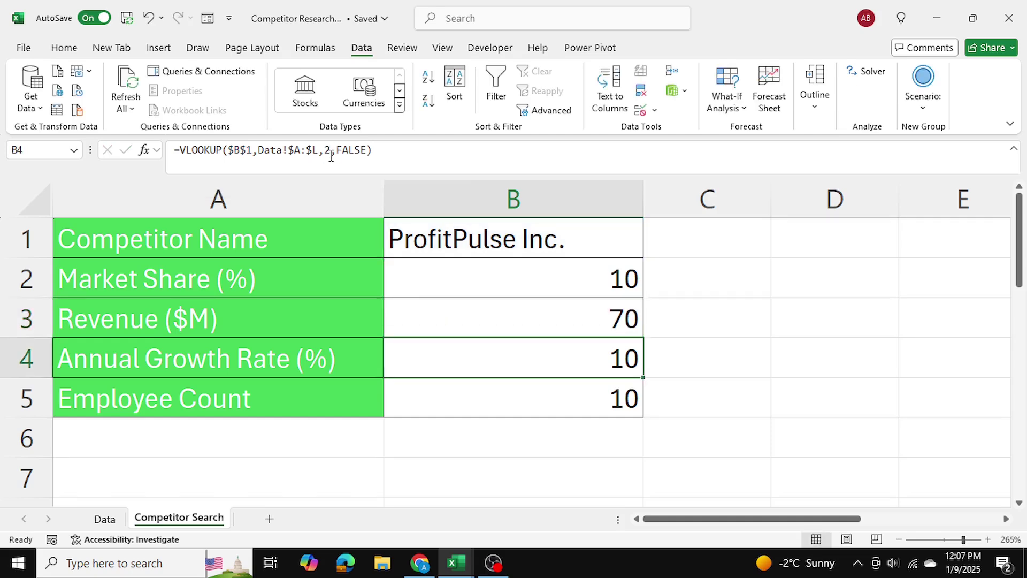
left_click(484, 320)
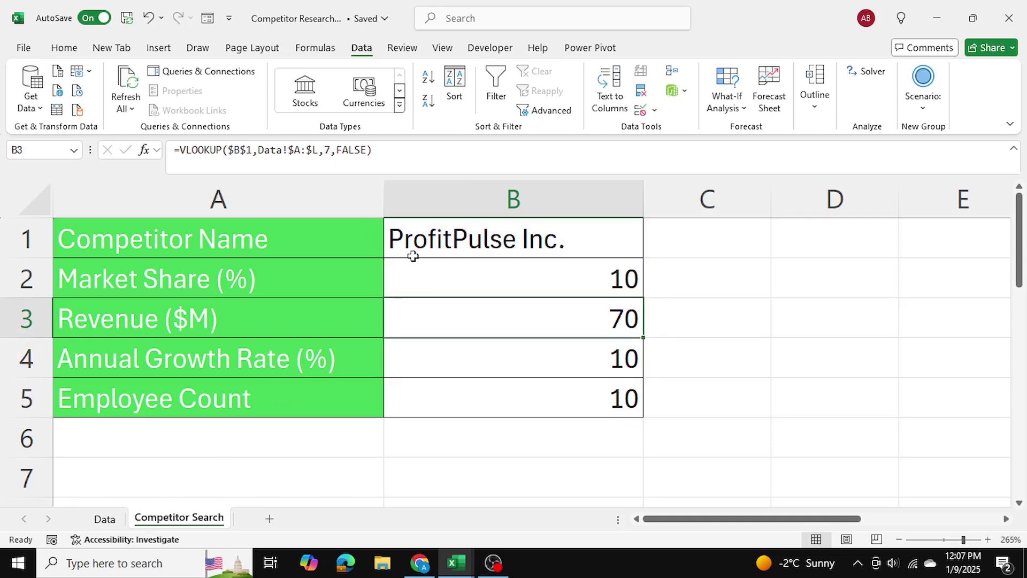
Step: Verify the B4 and B5 lookups against the Data columns, showing 7.1 and 800
left_click(105, 519)
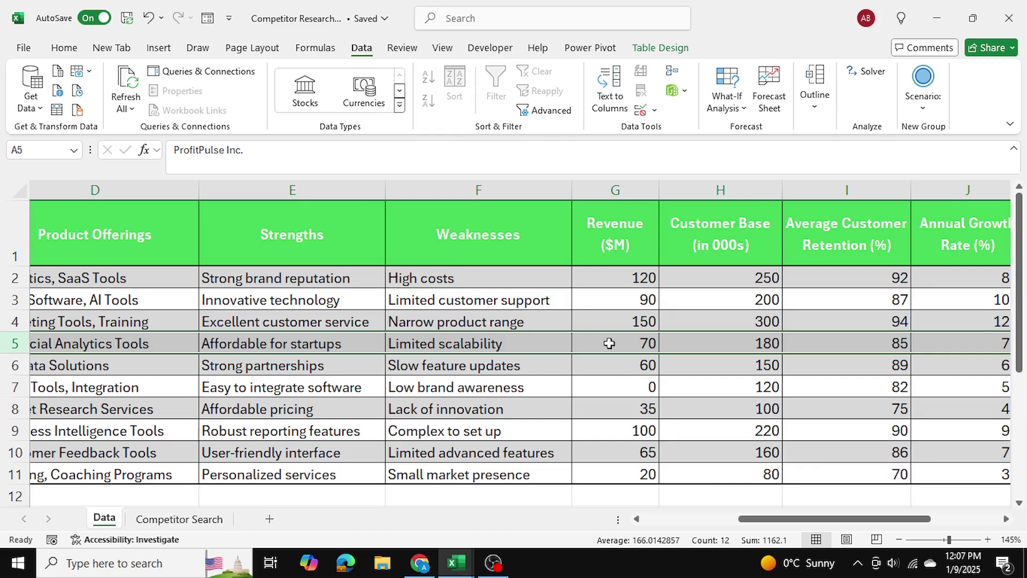
left_click(175, 524)
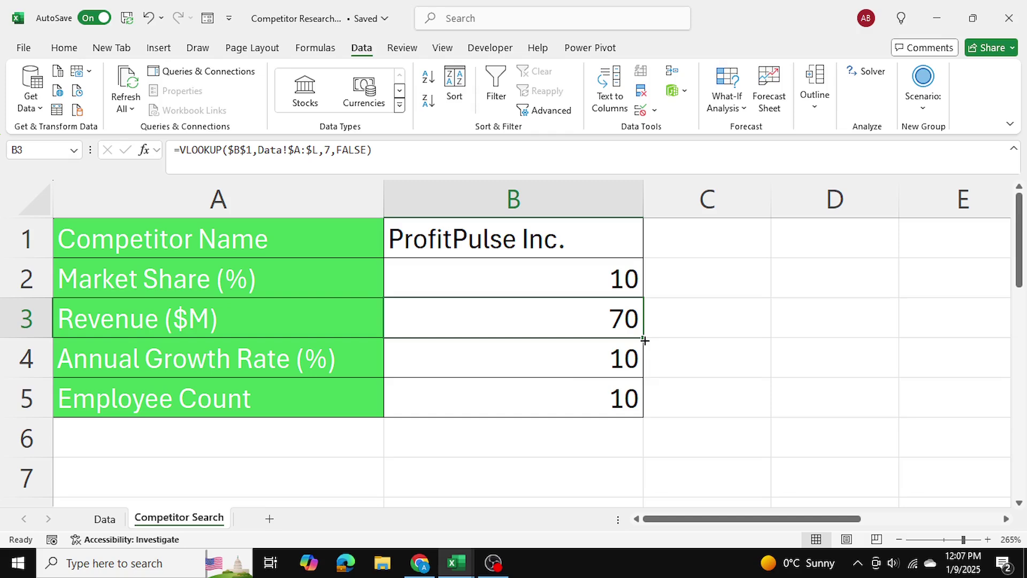
left_click(569, 373)
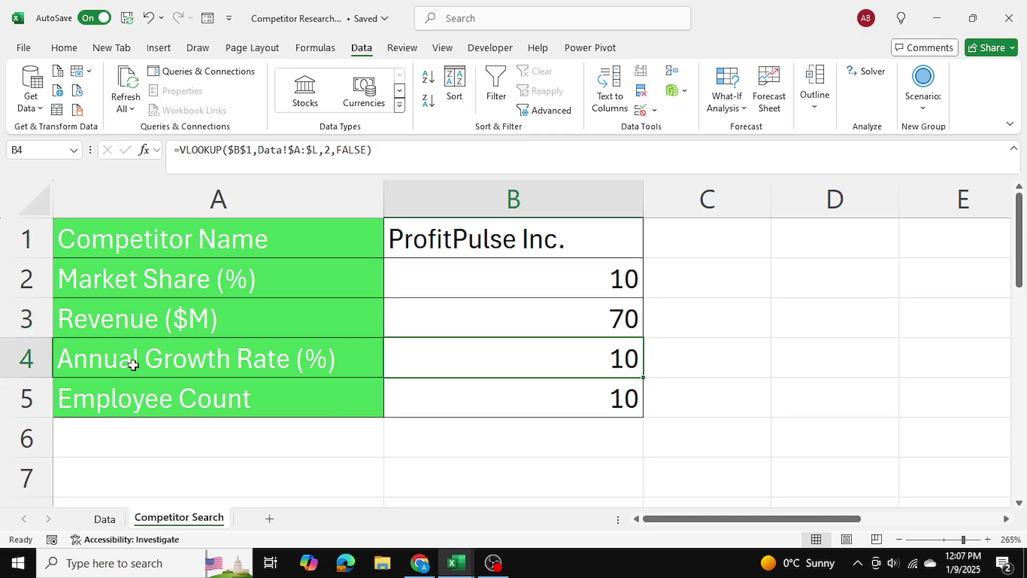
left_click_drag(200, 358, 440, 397)
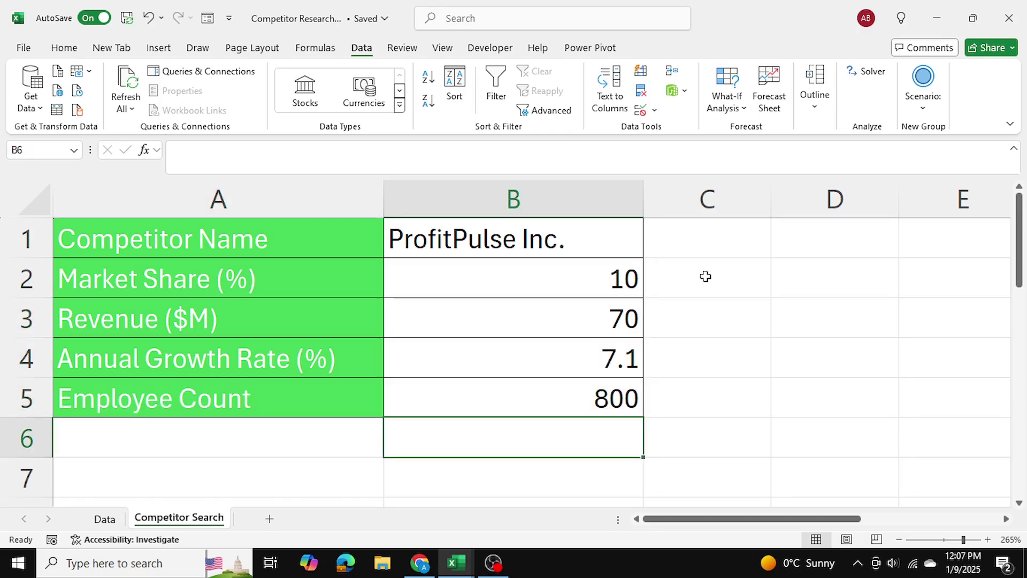
left_click(705, 277)
left_click(448, 280)
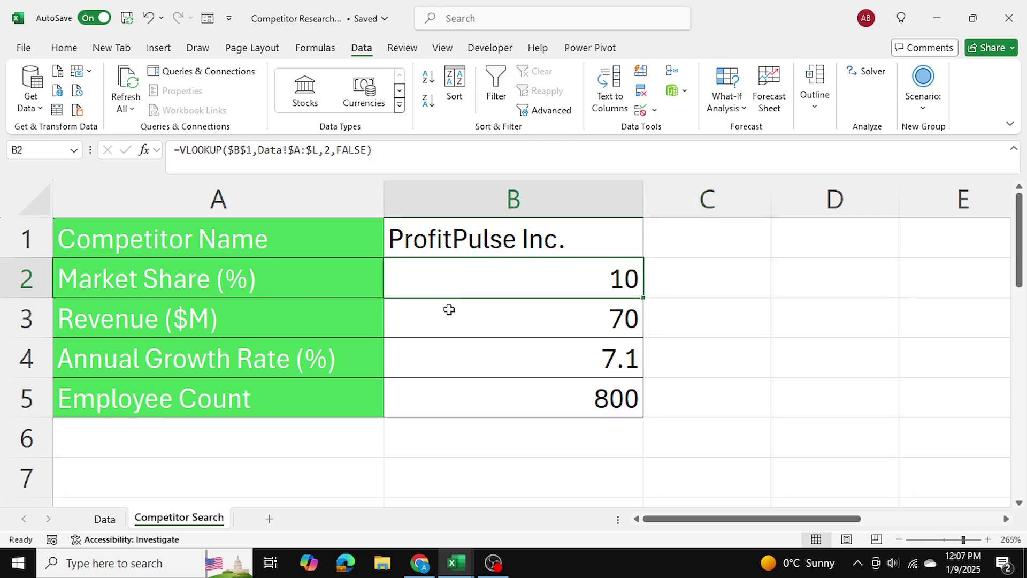
left_click_drag(449, 309, 455, 396)
Step: Choose InsightIQ Corp. in B1 and compare its details with the Data sheet
left_click(823, 313)
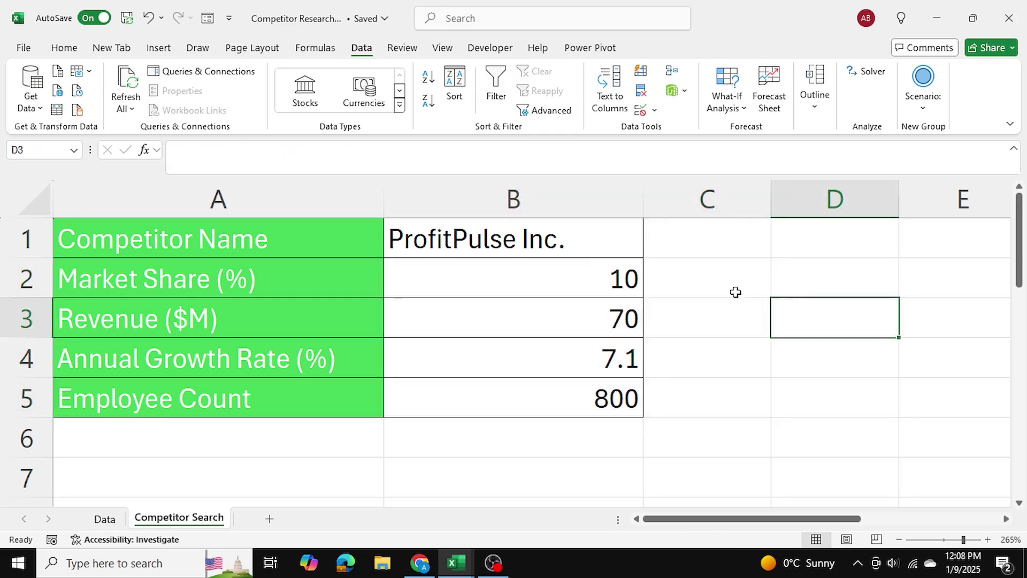
left_click(586, 250)
left_click(649, 251)
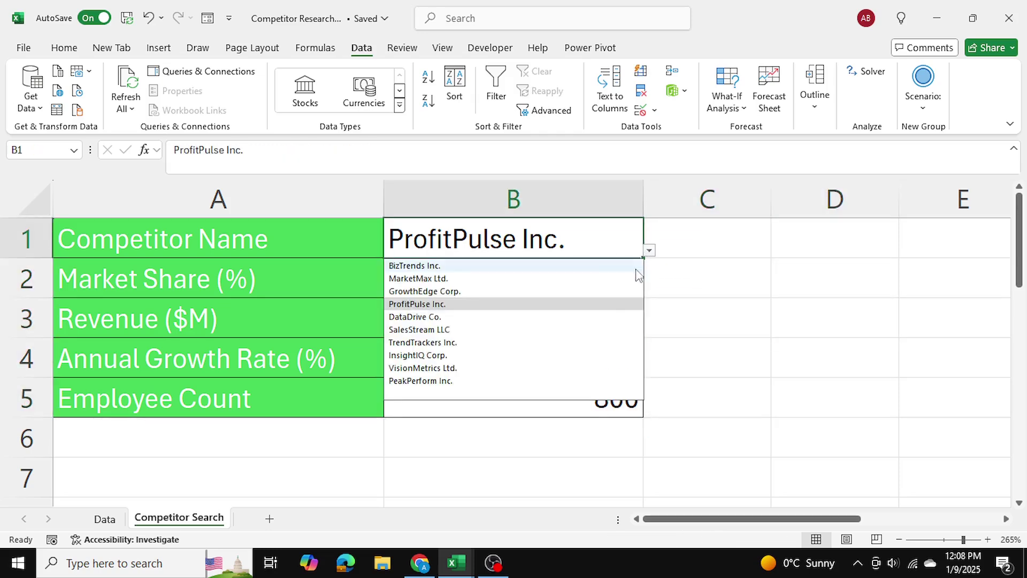
left_click(534, 355)
left_click_drag(282, 277, 434, 398)
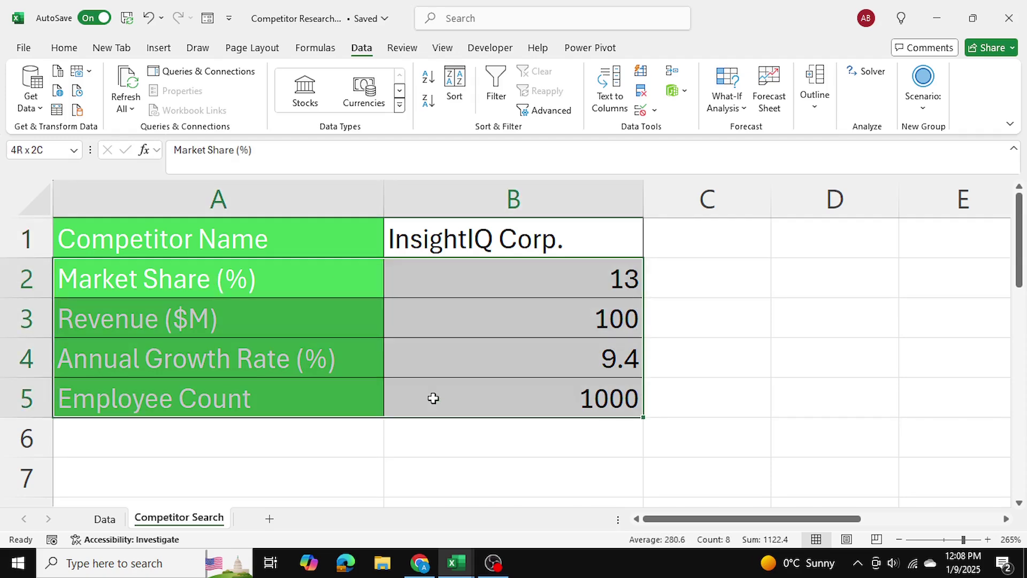
left_click(104, 520)
left_click(204, 519)
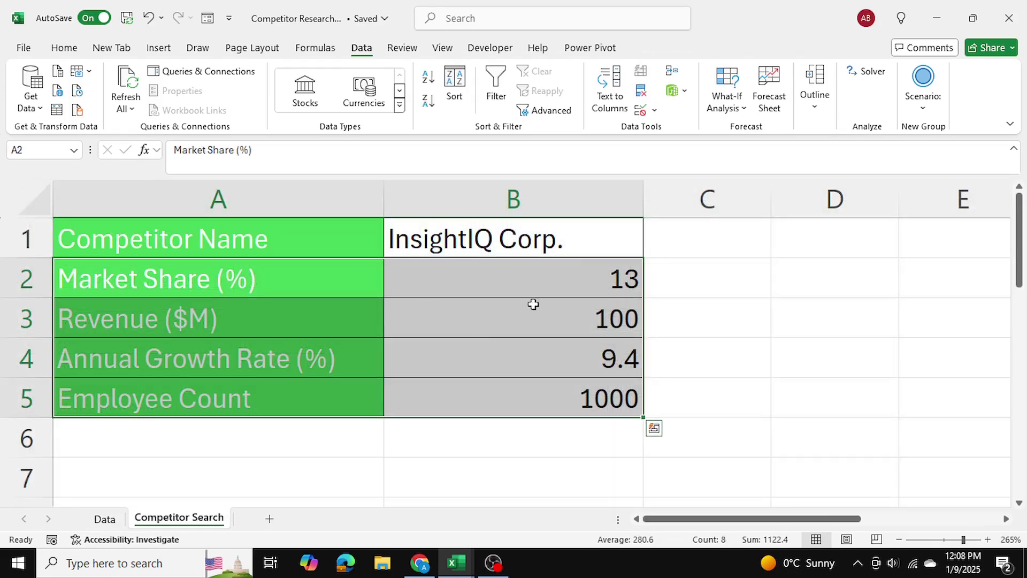
Step: Pick the blank entry in B1 so B2:B5 all show #N/A
left_click(610, 238)
left_click(649, 252)
left_click(500, 396)
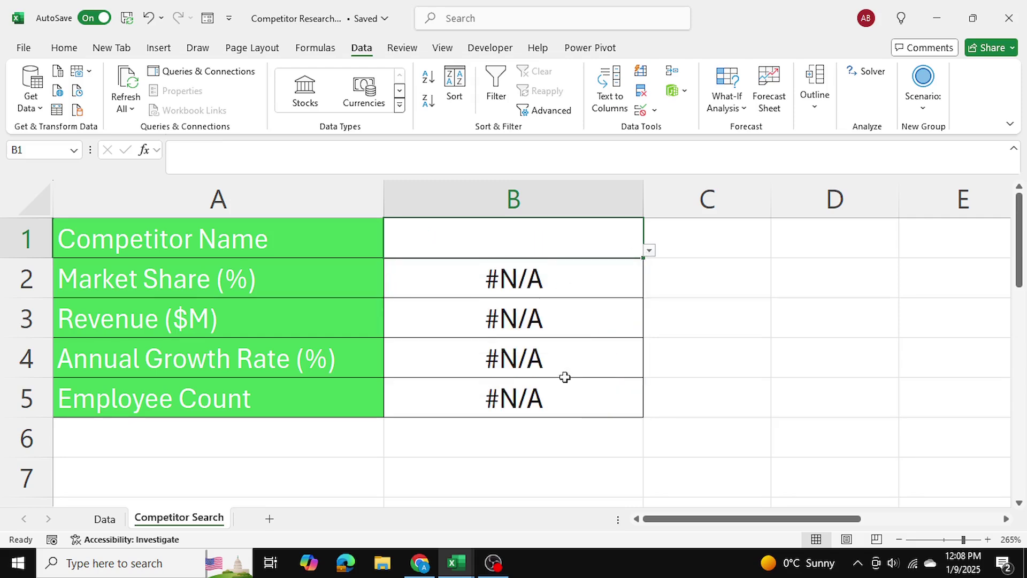
left_click(709, 326)
left_click(572, 255)
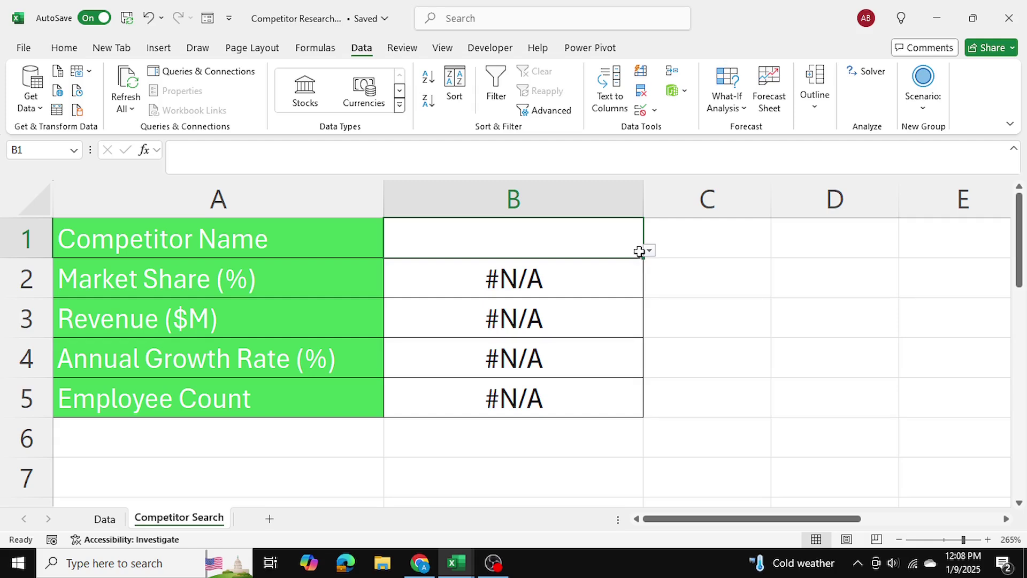
left_click_drag(577, 277, 568, 408)
left_click(690, 317)
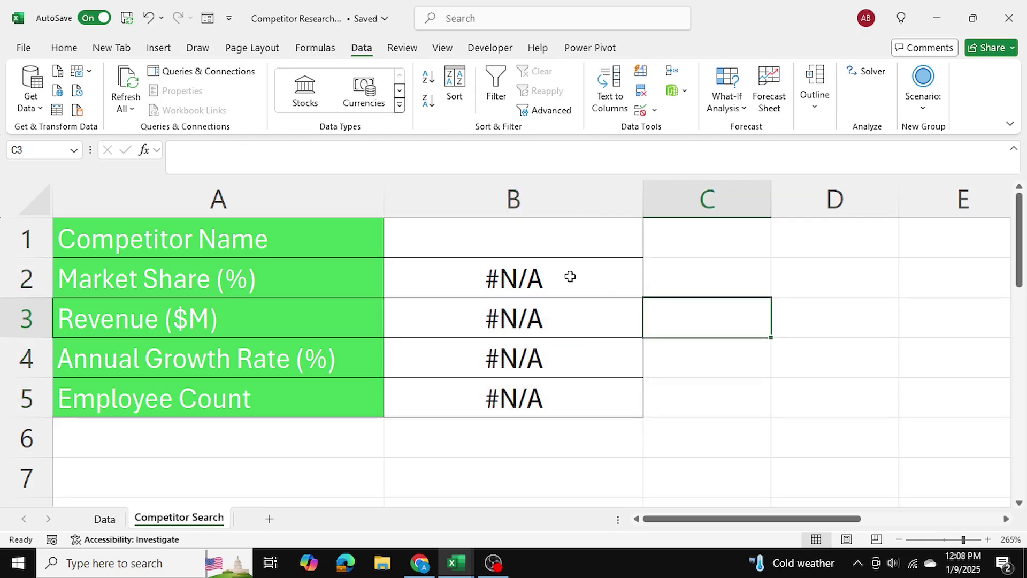
Step: Select the #N/A results in B2:B5 and inspect B2's lookup formula
left_click(552, 276)
left_click_drag(553, 277, 556, 402)
double_click(490, 270)
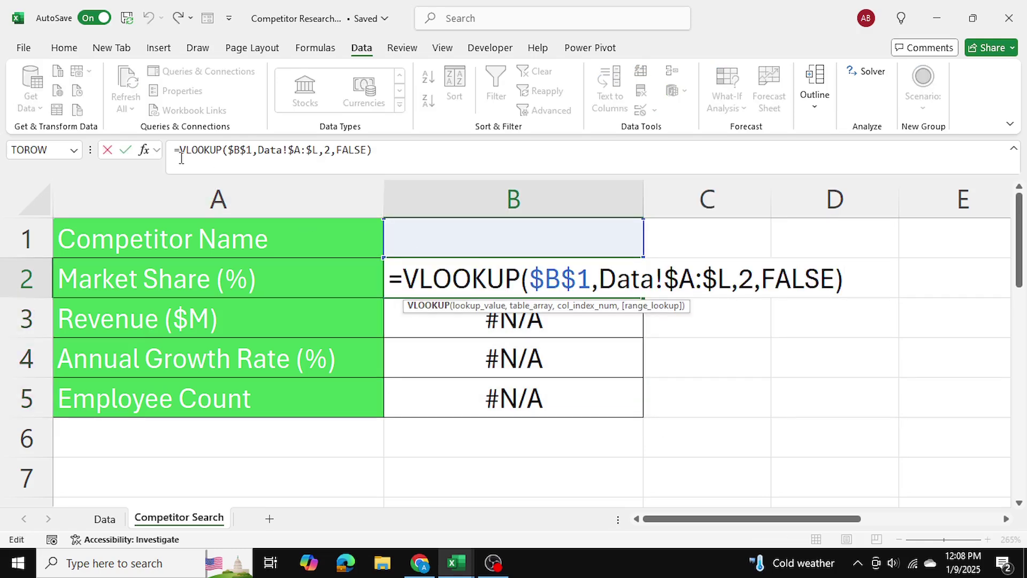
left_click(785, 348)
left_click(444, 275)
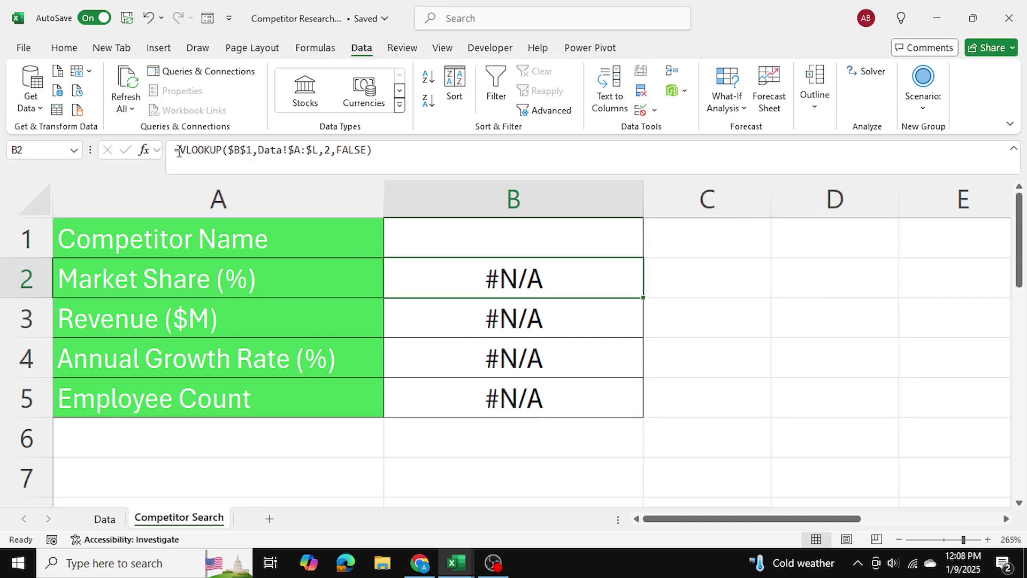
Step: Change B2 to =IFERROR(VLOOKUP($B$1,Data!$A:$L,2,FALSE),"") so it shows blank
left_click(180, 151)
type("if")
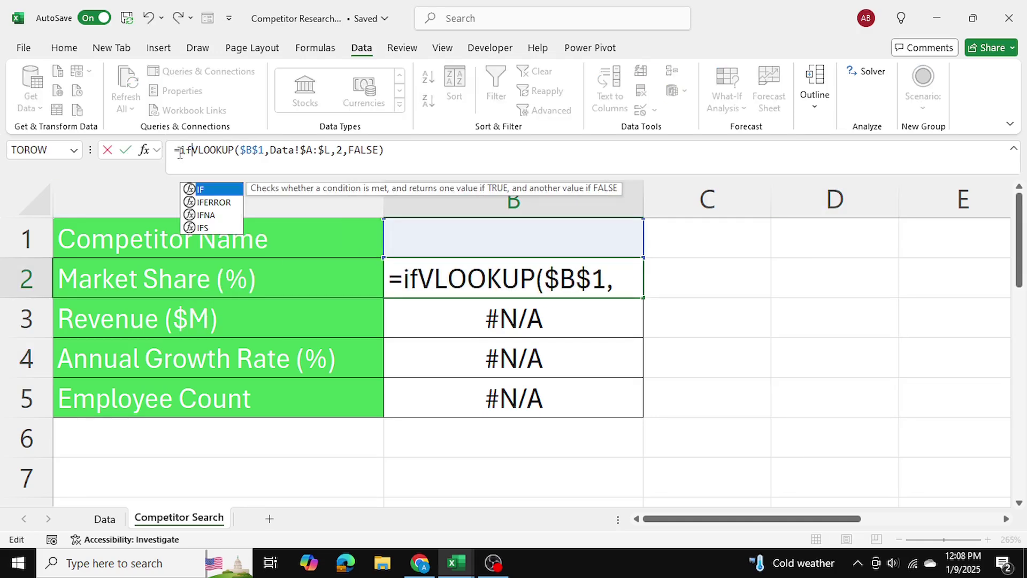
type("error(")
left_click(451, 150)
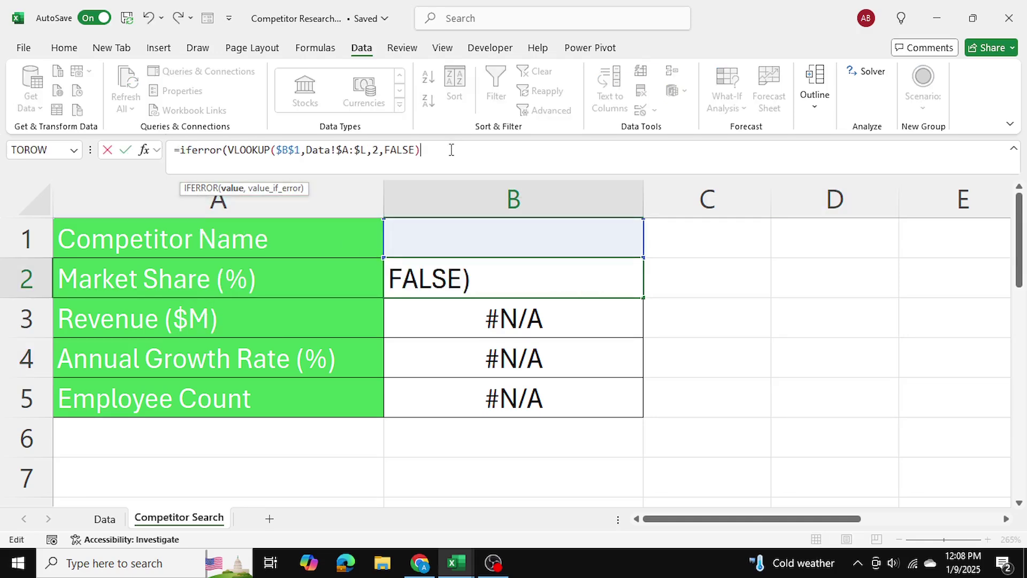
type(",\"\"")
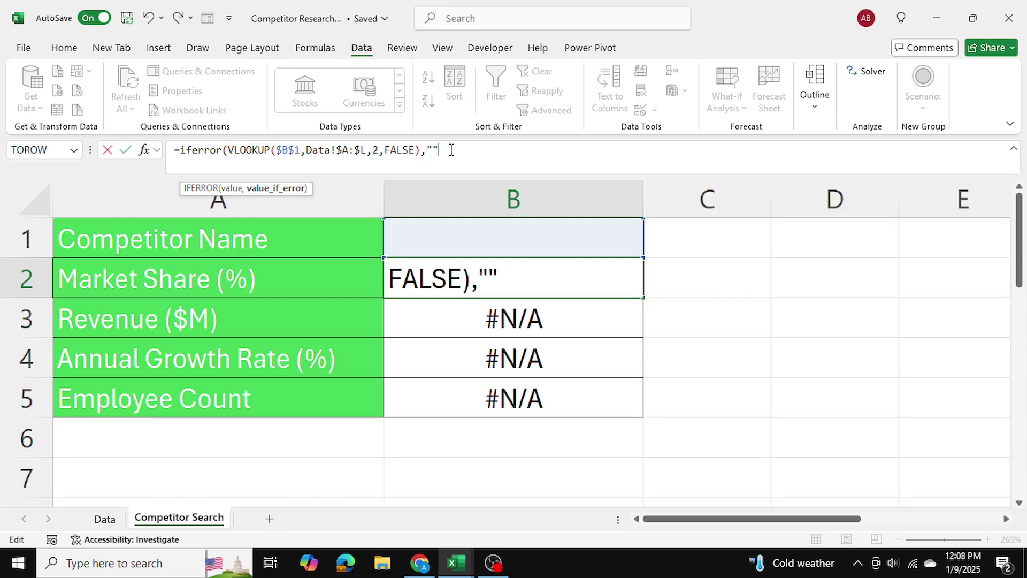
type(")")
key("Return")
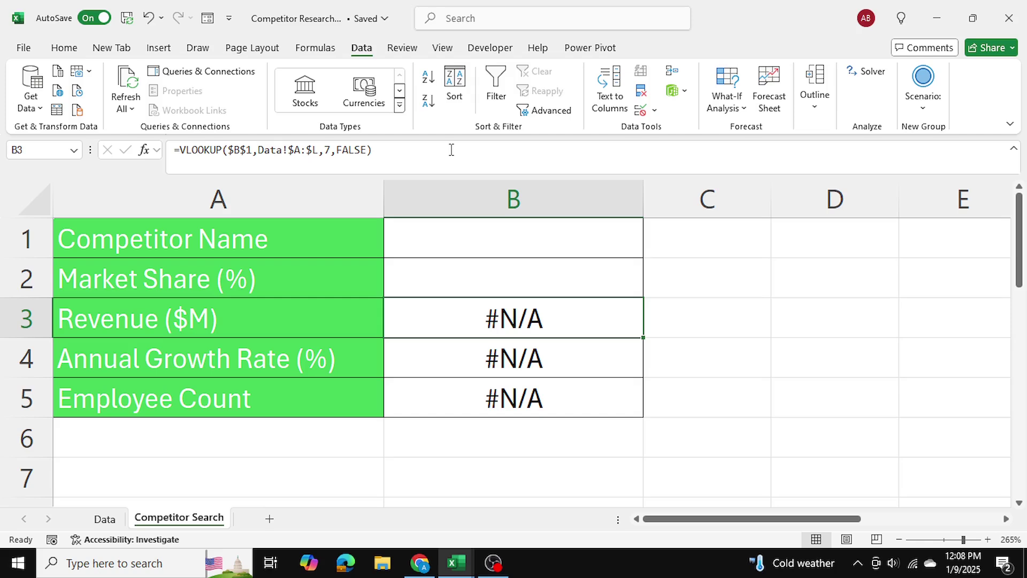
left_click(530, 270)
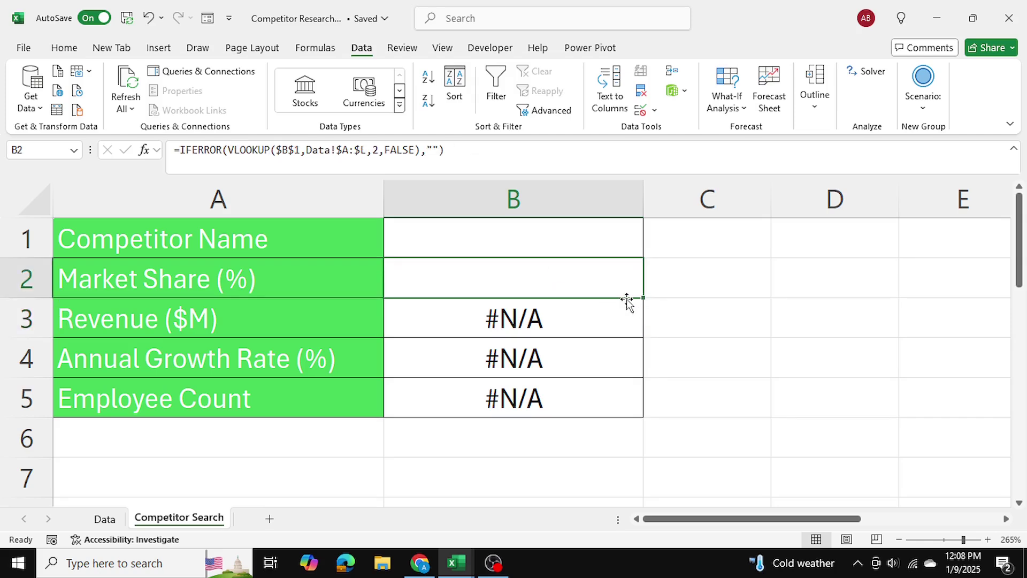
left_click(483, 324)
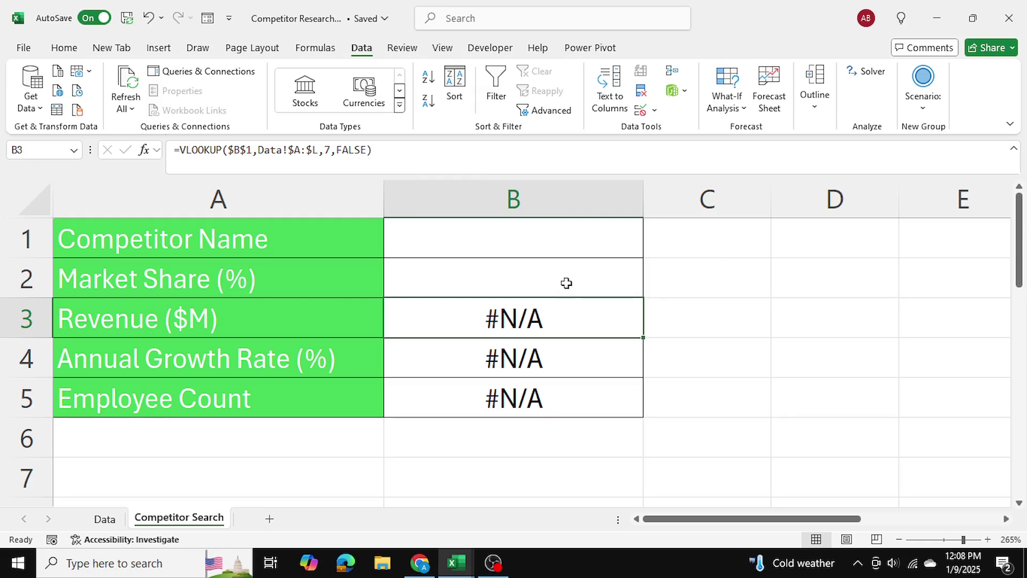
left_click(573, 248)
Step: Pick ProfitPulse Inc. in B1 so B2:B5 show 10, 70, 7.1 and 800
left_click(650, 250)
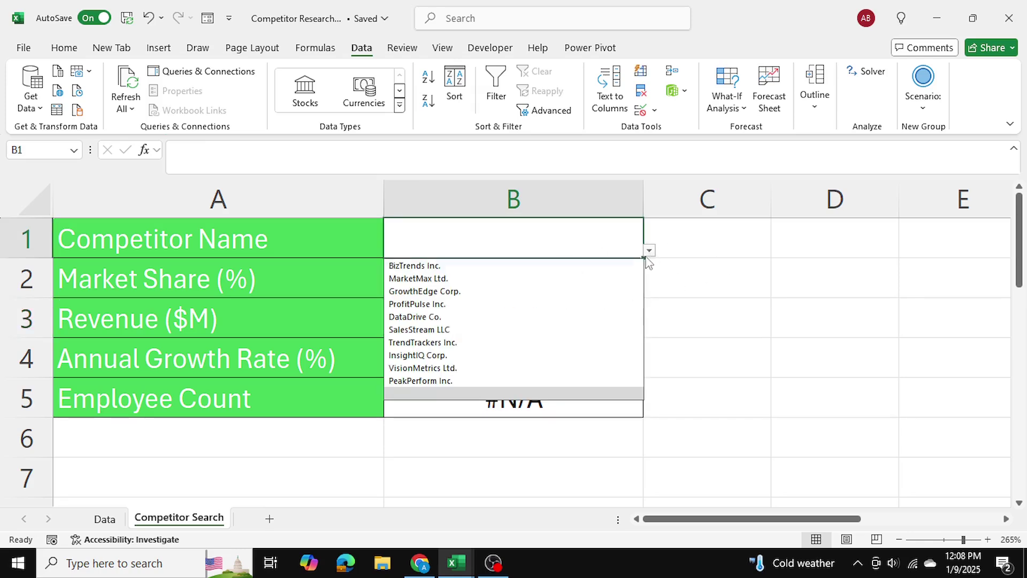
left_click(554, 303)
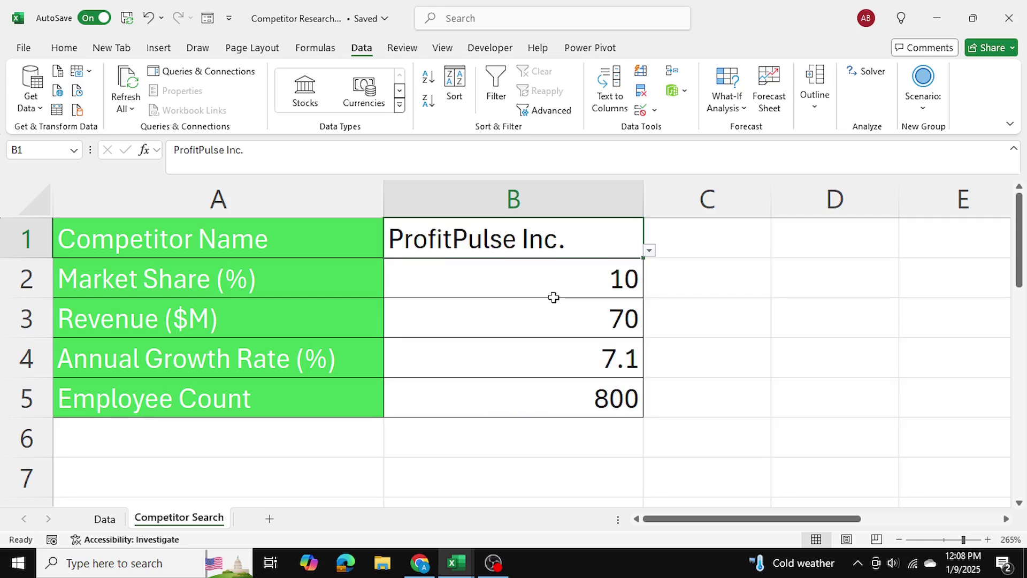
left_click(790, 327)
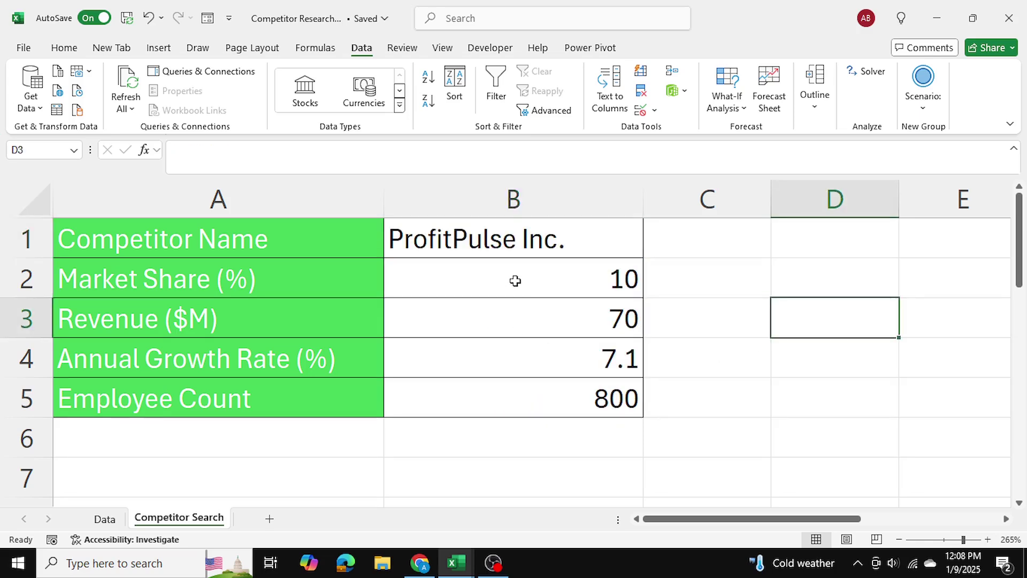